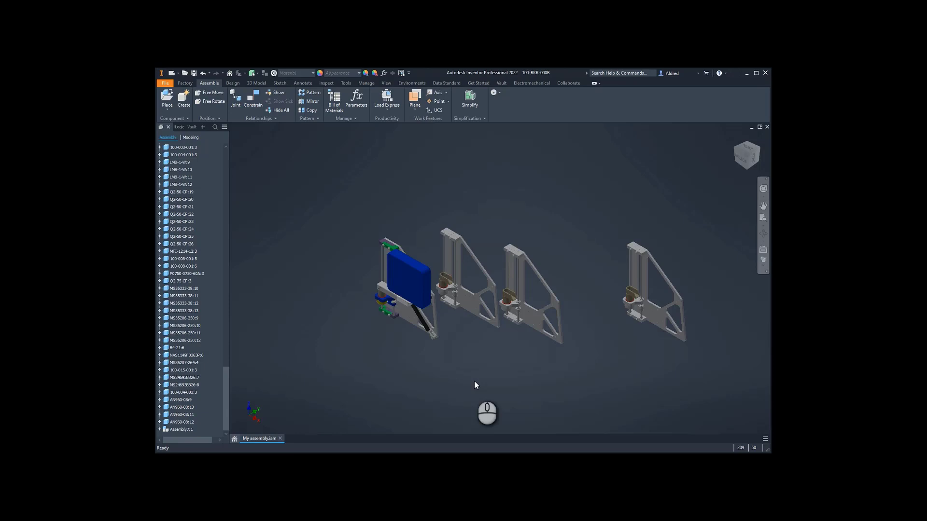
Delete the empty Assy 4 and Assy 3 folders from the assembly's model browser
{"action": "scroll", "coordinate": [193, 257], "scroll_direction": "up", "scroll_amount": 4}
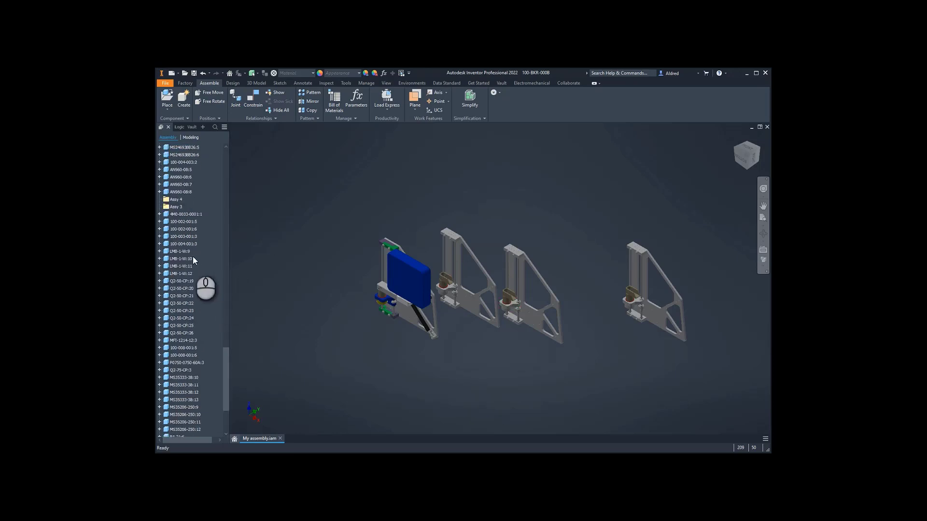
{"action": "scroll", "coordinate": [178, 269], "scroll_direction": "up", "scroll_amount": 3}
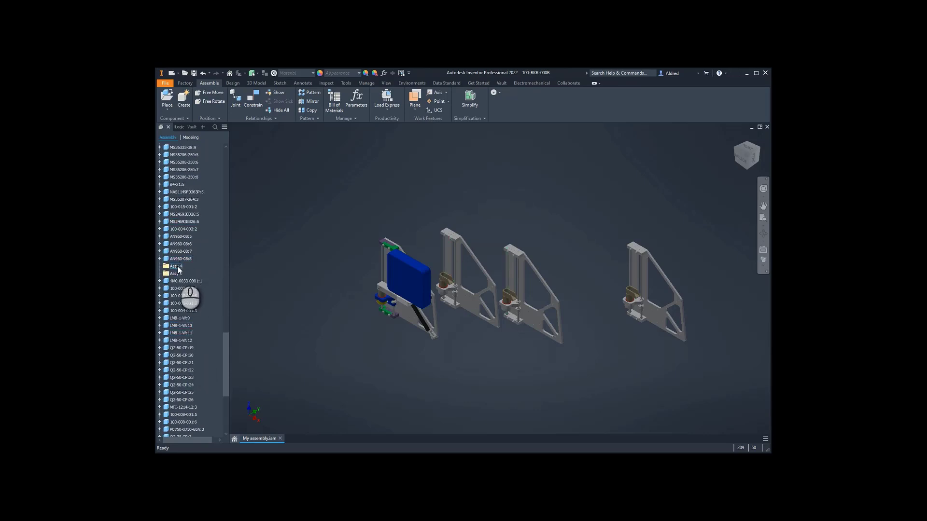
{"action": "left_click", "coordinate": [176, 267]}
{"action": "left_click", "coordinate": [175, 274], "text": "shift"}
{"action": "right_click", "coordinate": [176, 274]}
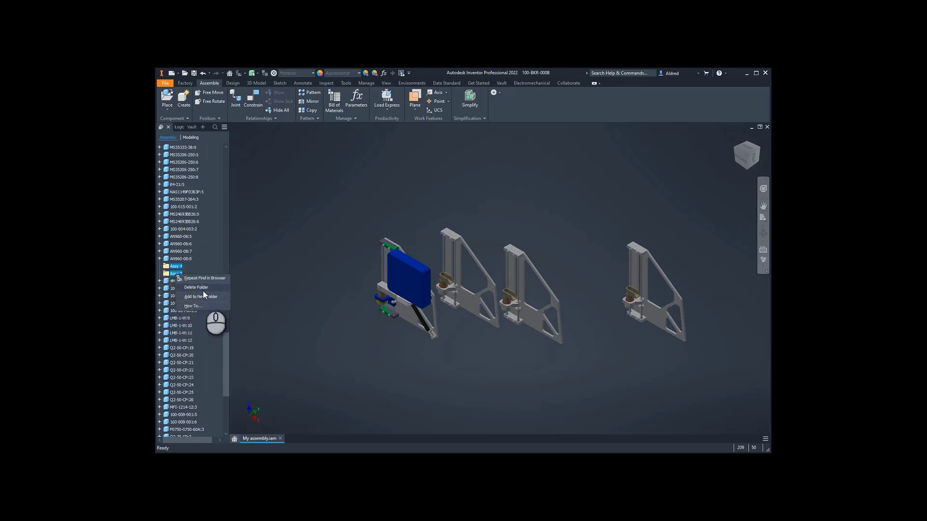
{"action": "left_click", "coordinate": [201, 297]}
{"action": "type", "text": "door mechanism"}
{"action": "key", "text": "Return"}
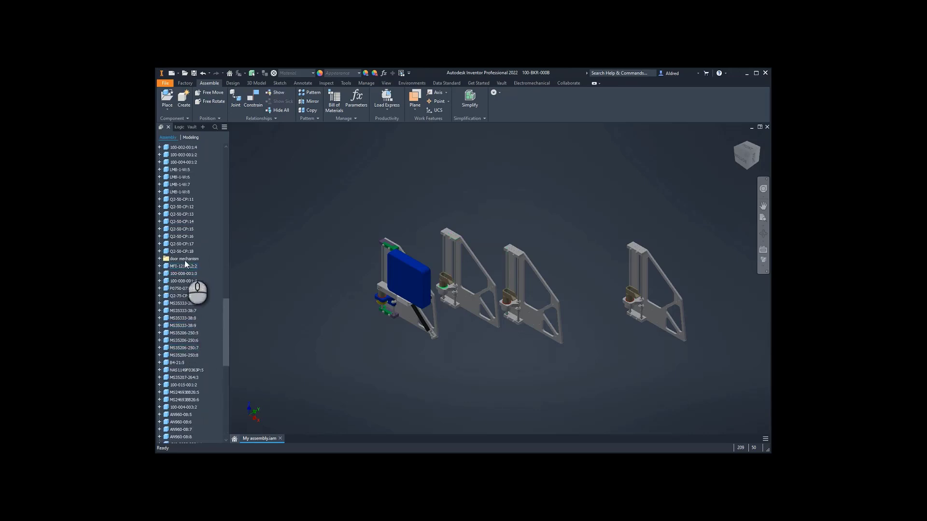
Delete the door mechanism folder so its components return to the main browser list
{"action": "left_click", "coordinate": [185, 261]}
{"action": "right_click", "coordinate": [185, 260]}
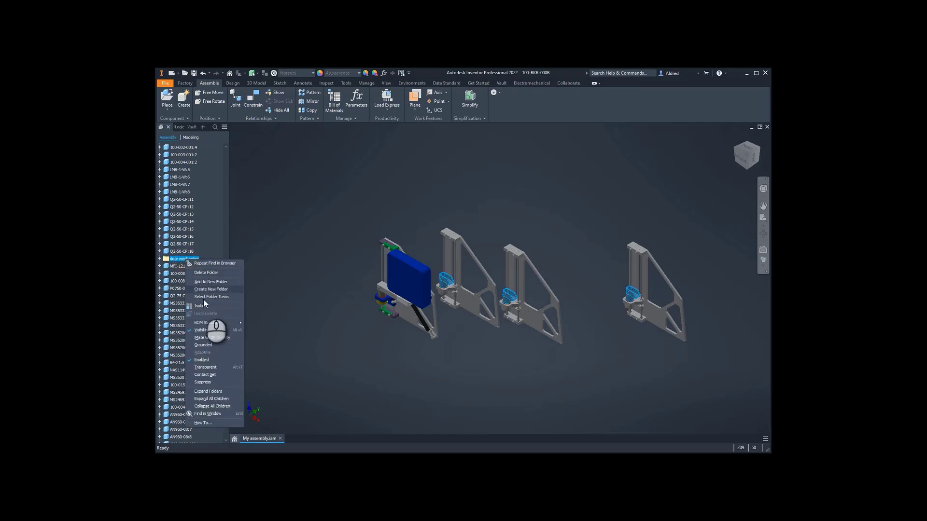
{"action": "left_click", "coordinate": [207, 273]}
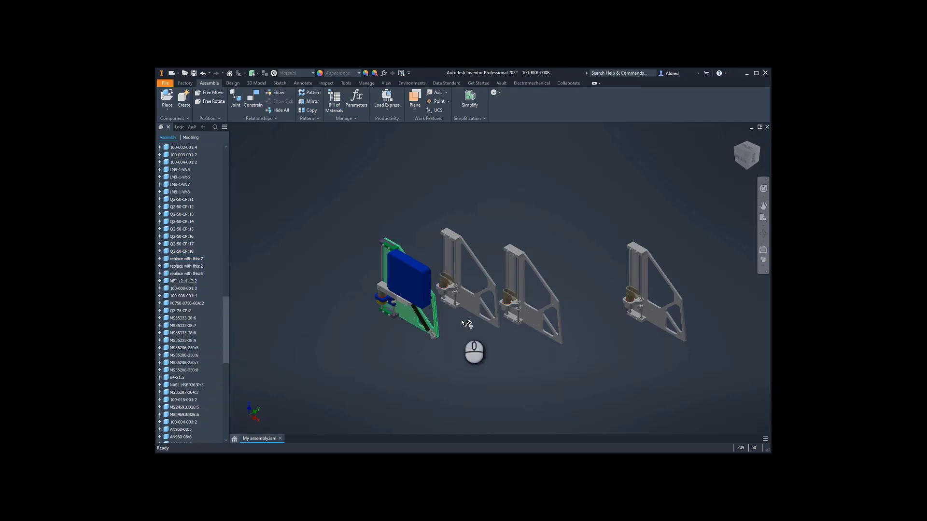
{"action": "scroll", "coordinate": [231, 271], "scroll_direction": "up", "scroll_amount": 5}
{"action": "scroll", "coordinate": [174, 275], "scroll_direction": "up", "scroll_amount": 10}
{"action": "middle_click_drag", "start_coordinate": [314, 283], "coordinate": [386, 253]}
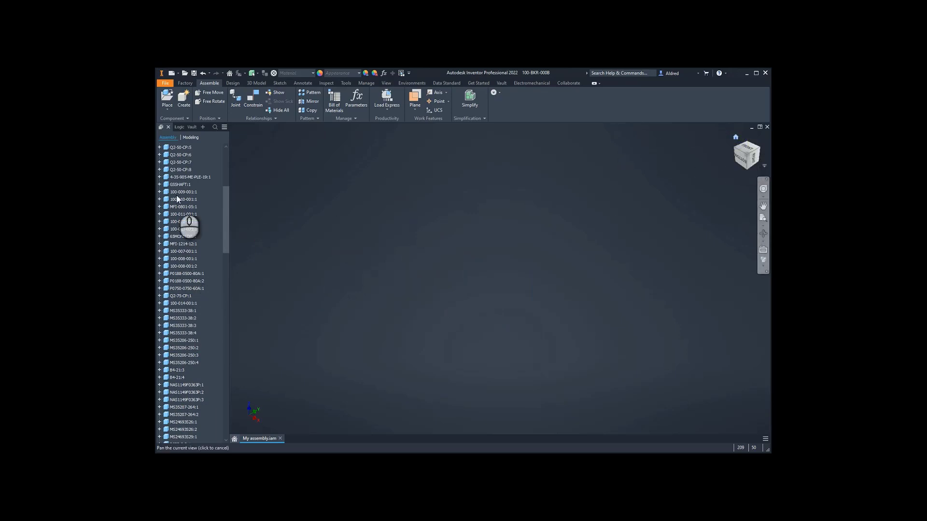
{"action": "key", "text": "F6"}
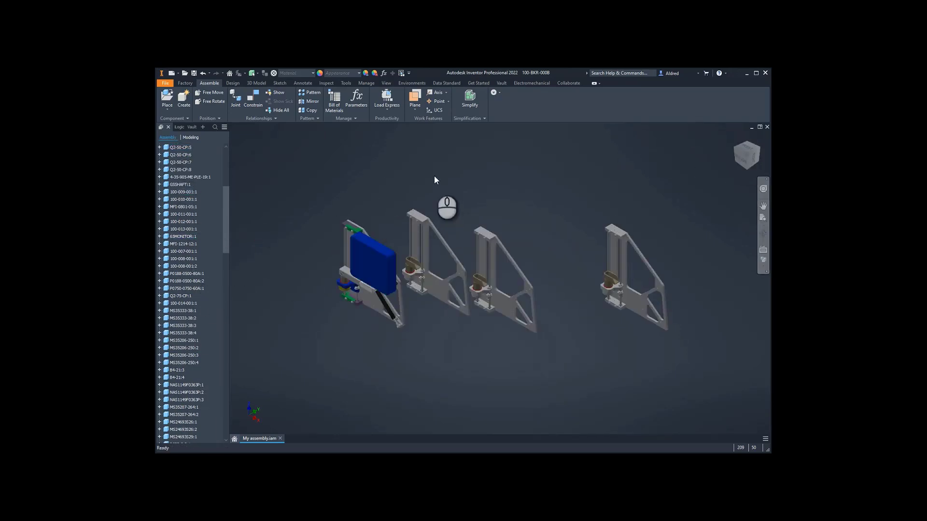
{"action": "middle_click_drag", "start_coordinate": [434, 180], "coordinate": [382, 168]}
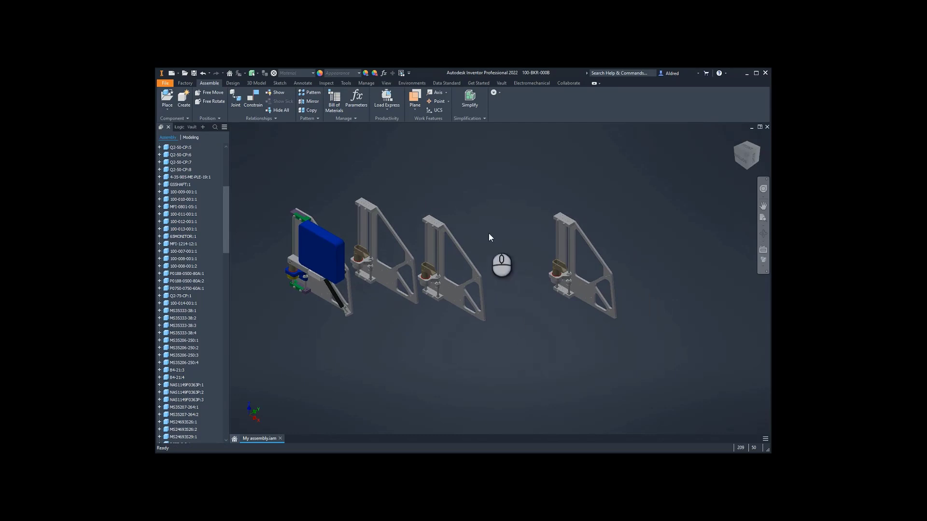
{"action": "left_click", "coordinate": [416, 270]}
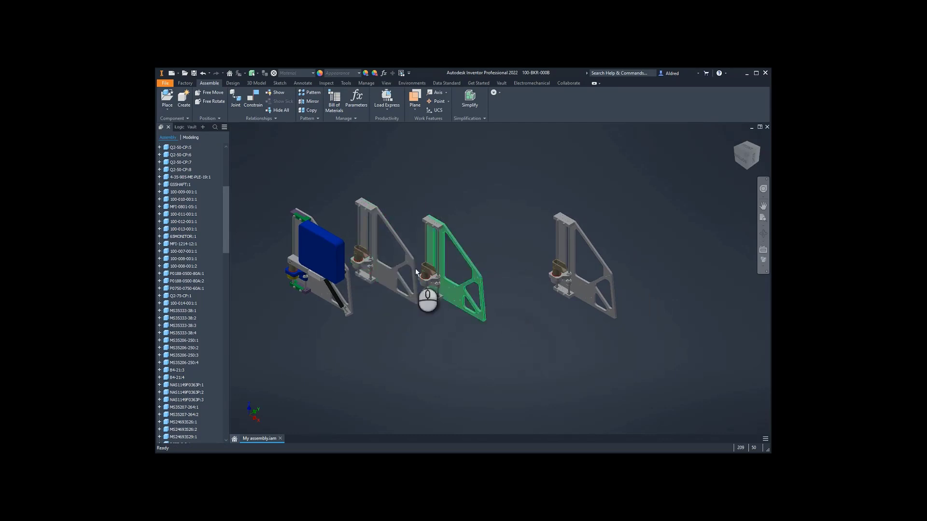
{"action": "left_click", "coordinate": [390, 289]}
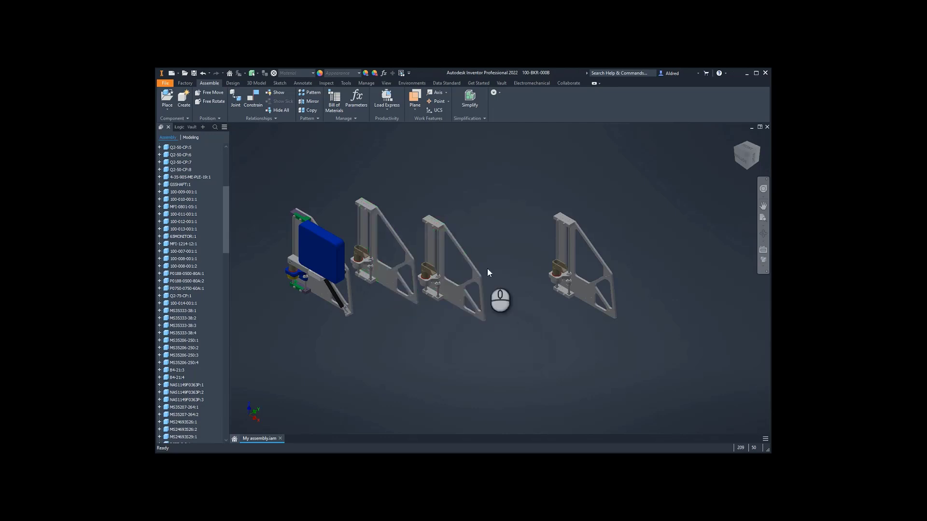
{"action": "middle_click_drag", "start_coordinate": [481, 239], "coordinate": [494, 231]}
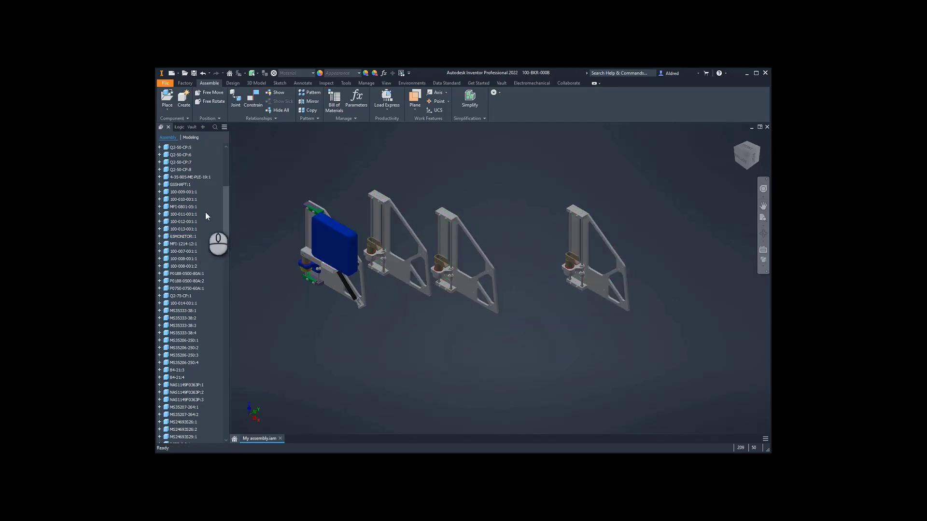
Create a new browser folder under the top-level assembly 100-BKR-000B and place the Assembly7:1 subassembly in it
{"action": "left_click_drag", "start_coordinate": [225, 212], "coordinate": [230, 155]}
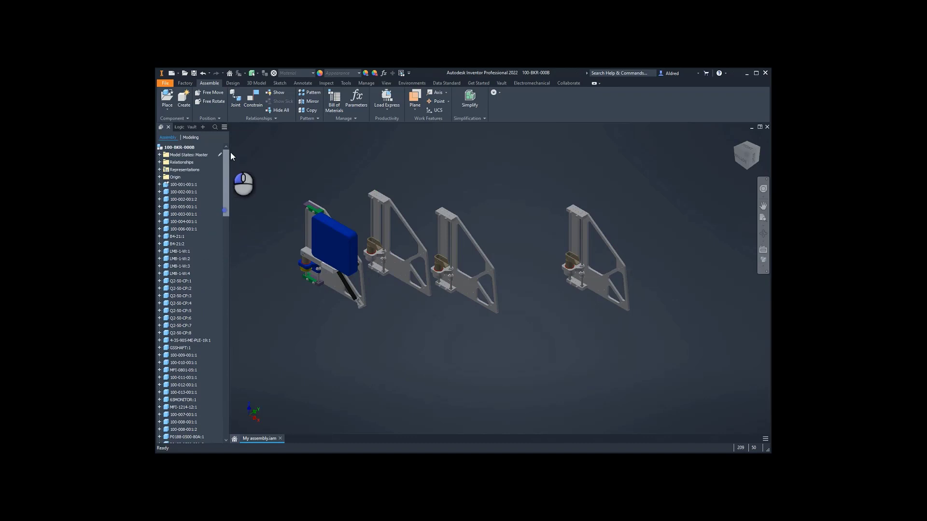
{"action": "right_click", "coordinate": [174, 147]}
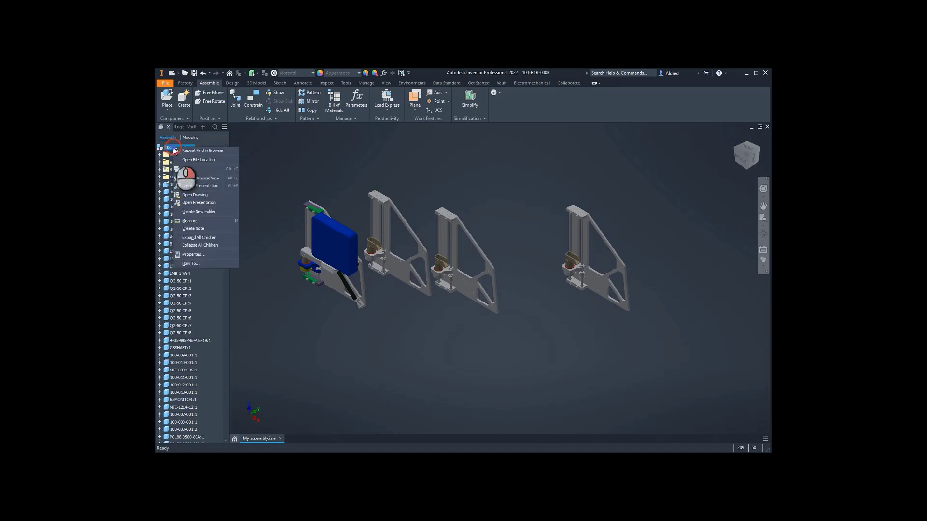
{"action": "left_click", "coordinate": [201, 213]}
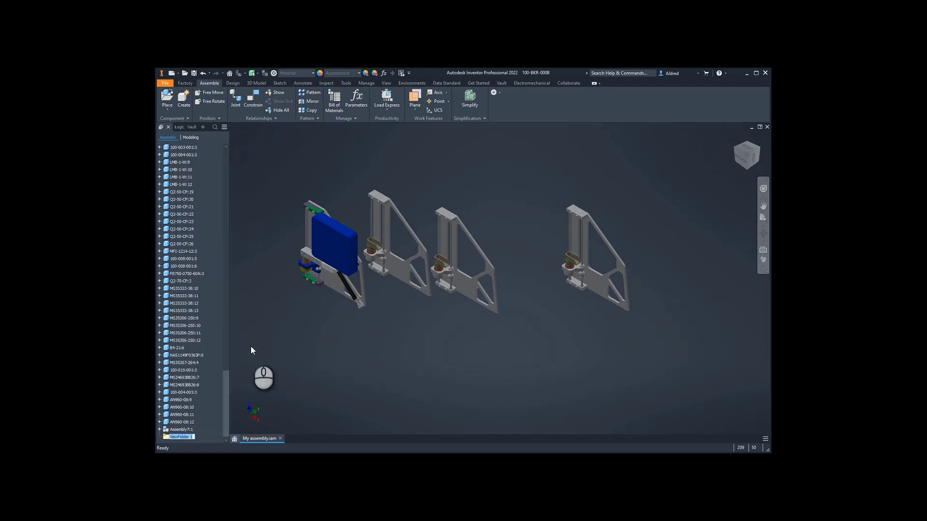
{"action": "key", "text": "End"}
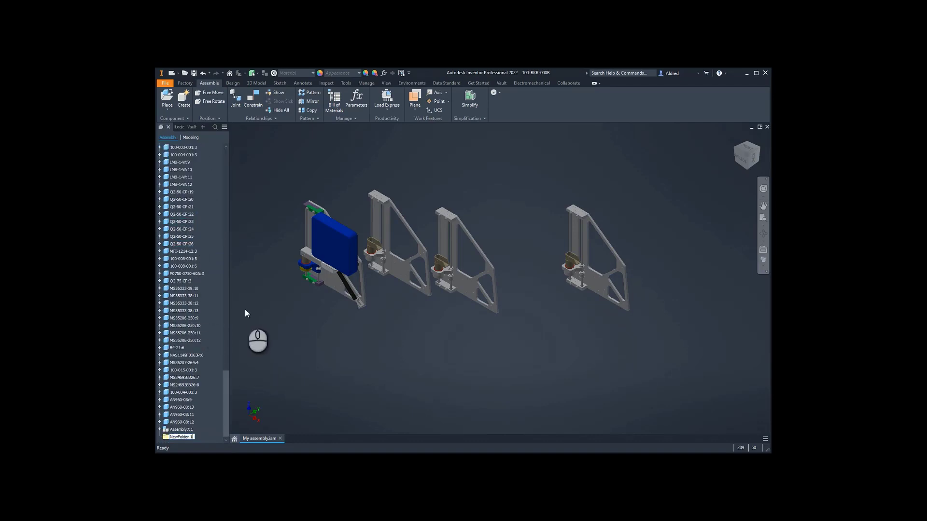
{"action": "left_click", "coordinate": [176, 428]}
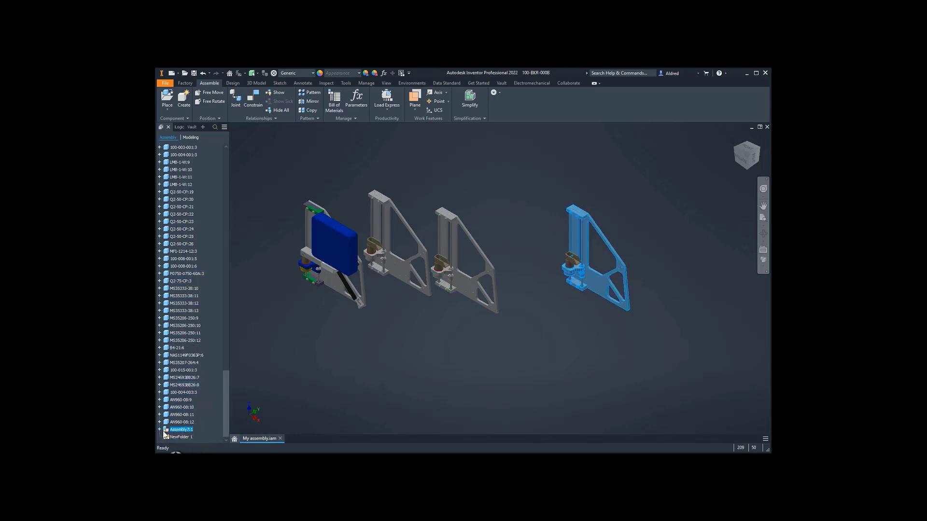
{"action": "left_click_drag", "start_coordinate": [173, 430], "coordinate": [181, 436]}
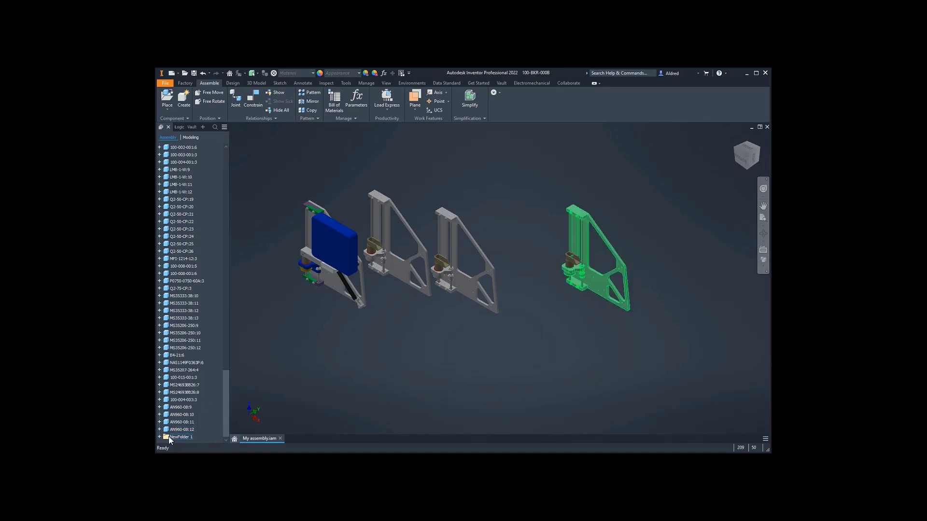
Rename the new folder as Assembly 7 and reposition it between LMB-1-W:11 and LMB-1-W:12 in the browser
{"action": "left_click", "coordinate": [184, 438]}
{"action": "left_click", "coordinate": [184, 437]}
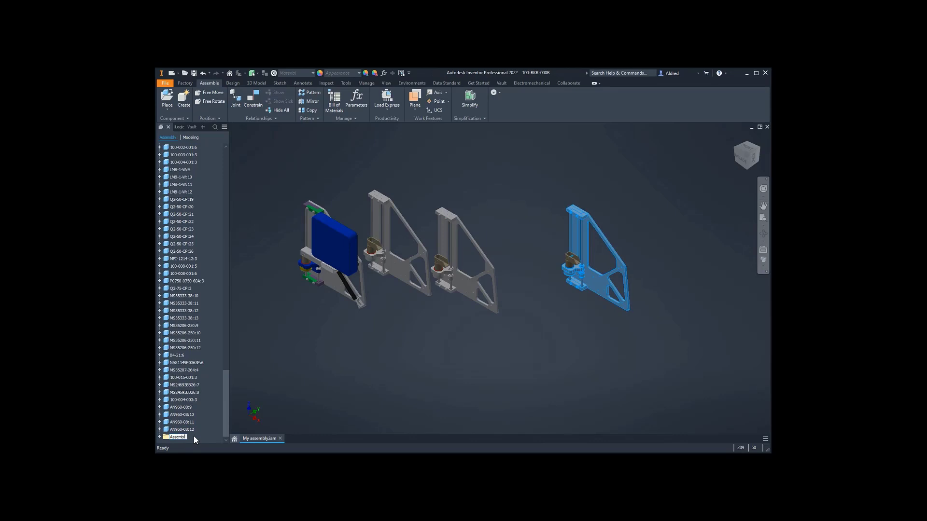
{"action": "type", "text": "Assembly 7"}
{"action": "key", "text": "Return"}
{"action": "left_click_drag", "start_coordinate": [169, 436], "coordinate": [177, 188]}
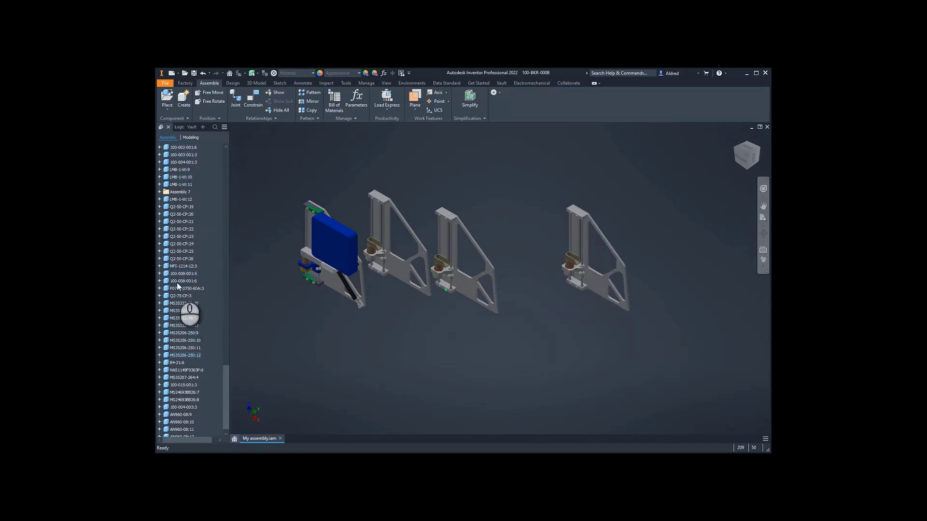
{"action": "middle_click_drag", "start_coordinate": [433, 353], "coordinate": [452, 349]}
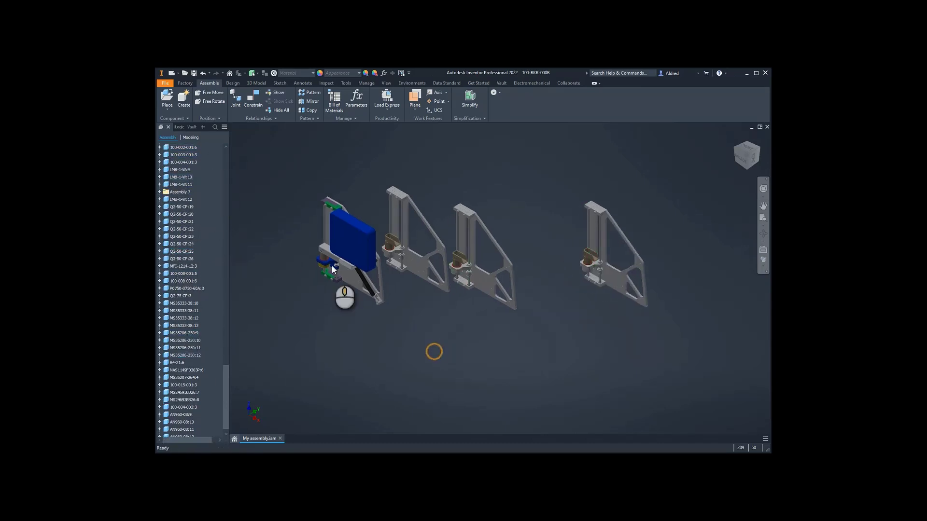
Expand the Assembly 7 folder and review the component options of its Assembly7:1 subassembly, including BOM Structure
{"action": "left_click", "coordinate": [177, 192]}
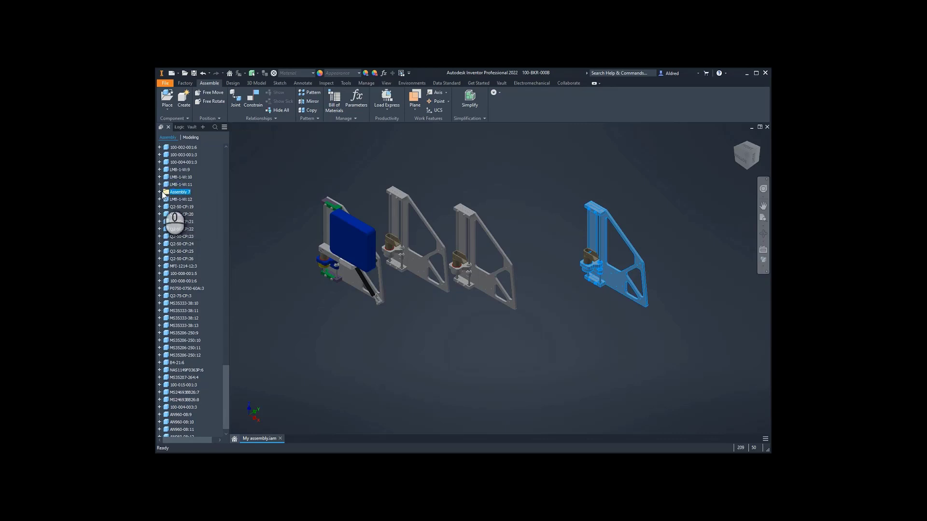
{"action": "left_click", "coordinate": [159, 192]}
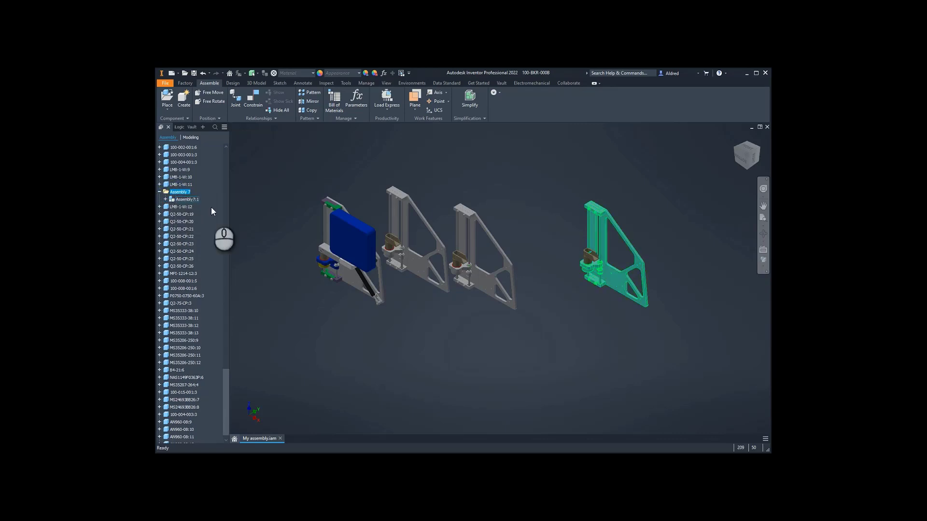
{"action": "left_click", "coordinate": [185, 200]}
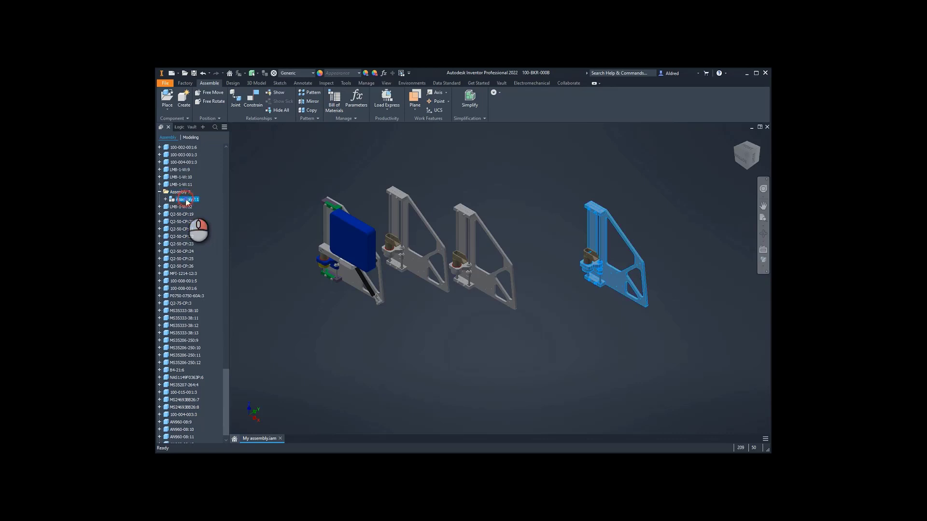
{"action": "right_click", "coordinate": [186, 201]}
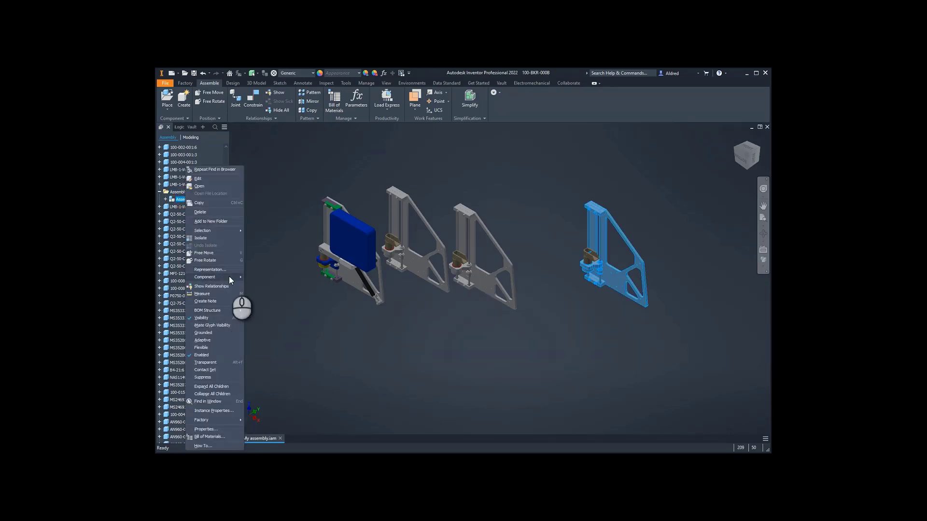
{"action": "mouse_move", "coordinate": [229, 276]}
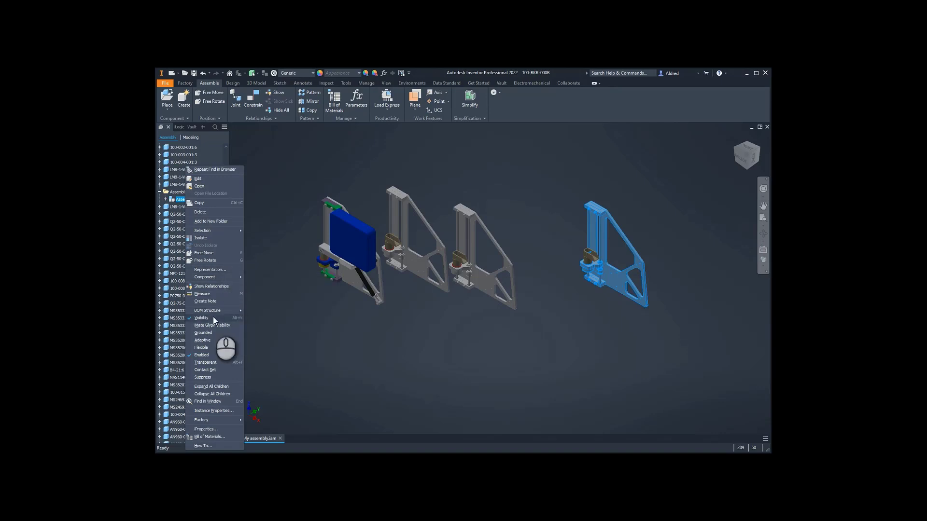
{"action": "mouse_move", "coordinate": [217, 309]}
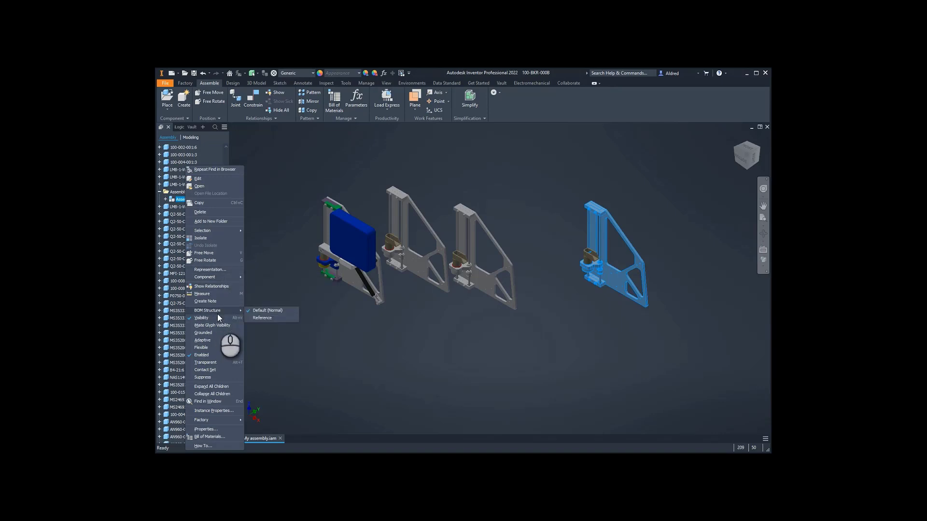
{"action": "left_click", "coordinate": [292, 354]}
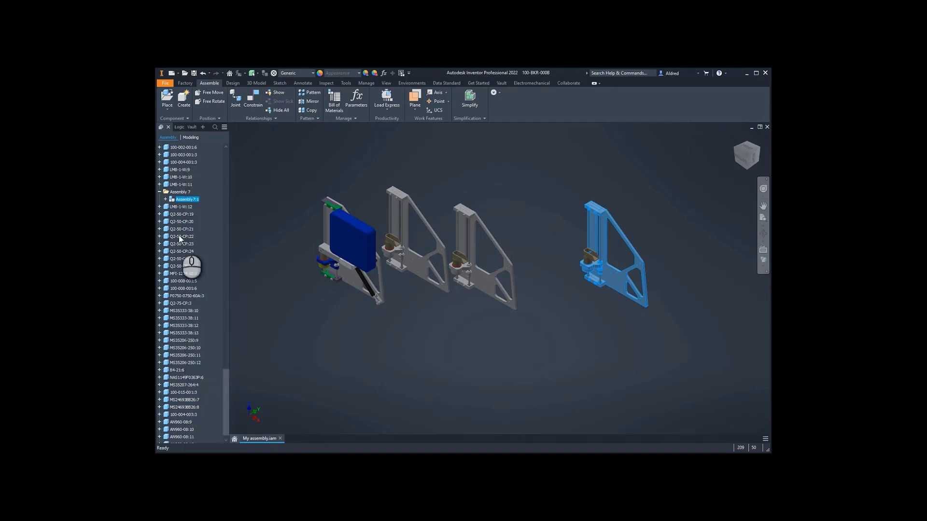
Move all parts of Assembly7:1, from 100-001-001:1 through AN960-08:4, directly into the Assembly 7 folder, accepting the restructure
{"action": "left_click", "coordinate": [165, 199]}
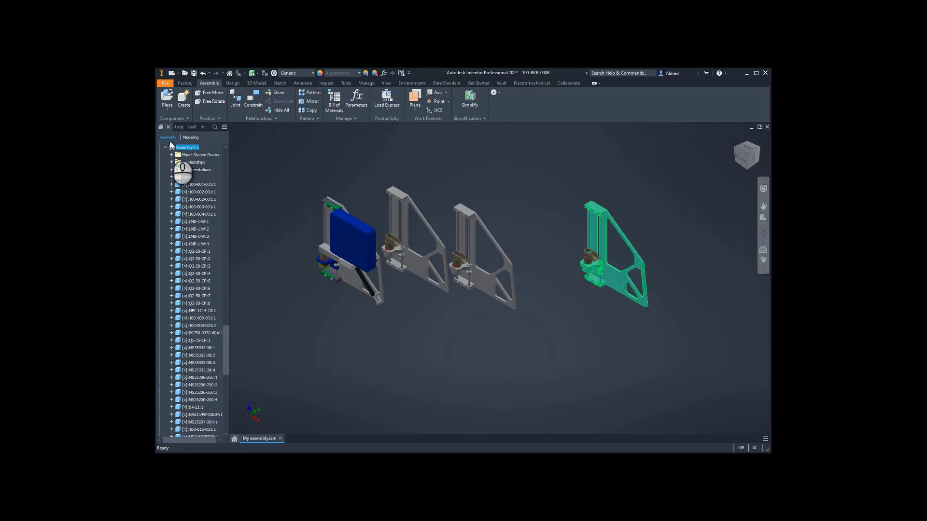
{"action": "scroll", "coordinate": [186, 213], "scroll_direction": "up", "scroll_amount": 1}
{"action": "scroll", "coordinate": [198, 314], "scroll_direction": "down", "scroll_amount": 7}
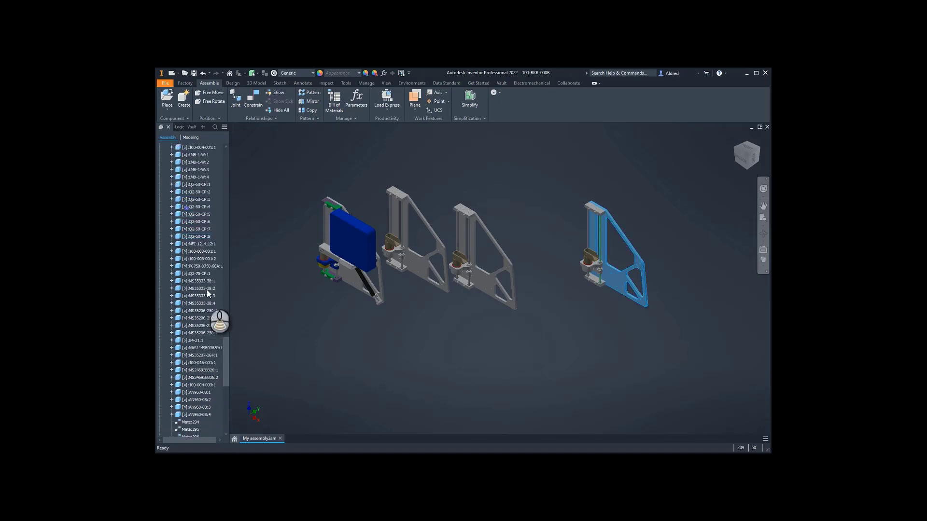
{"action": "left_click", "coordinate": [193, 346], "text": "shift"}
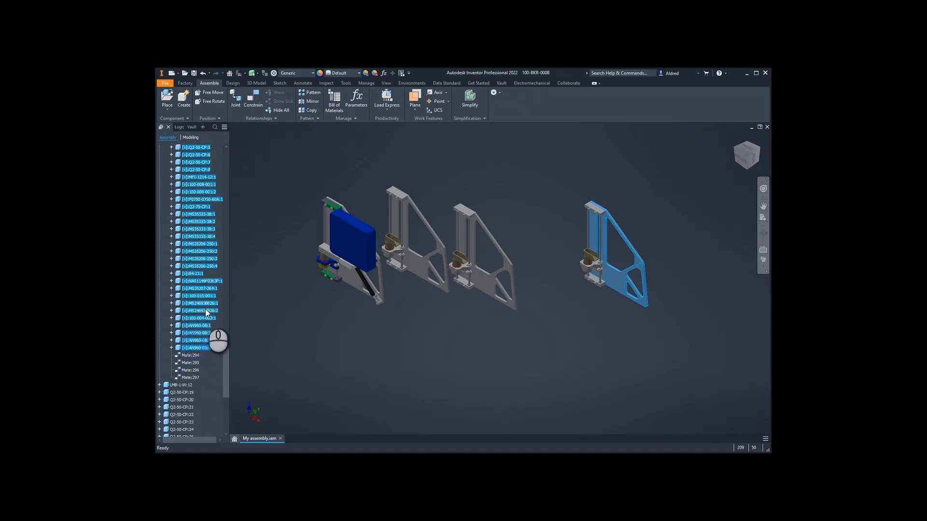
{"action": "scroll", "coordinate": [216, 242], "scroll_direction": "up", "scroll_amount": 8}
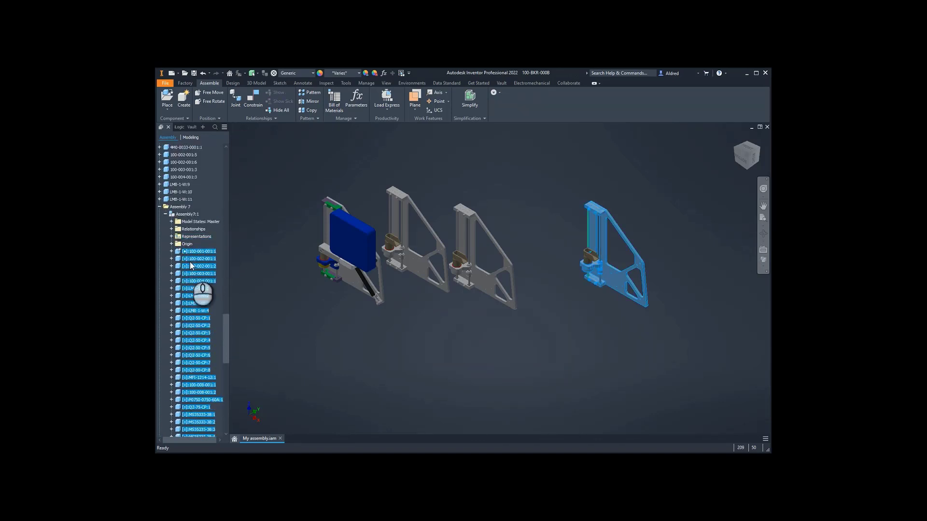
{"action": "scroll", "coordinate": [188, 214], "scroll_direction": "up", "scroll_amount": 1}
{"action": "left_click_drag", "start_coordinate": [188, 214], "coordinate": [188, 215]}
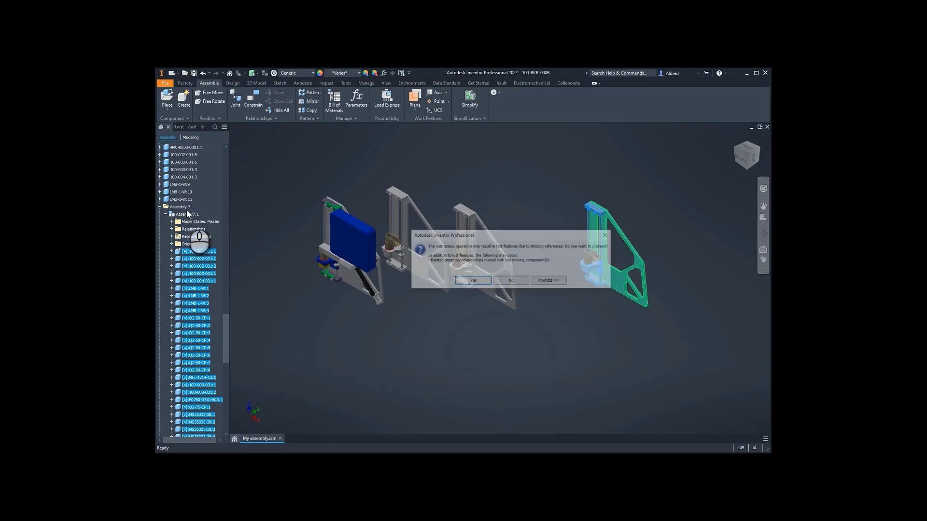
{"action": "left_click", "coordinate": [480, 280]}
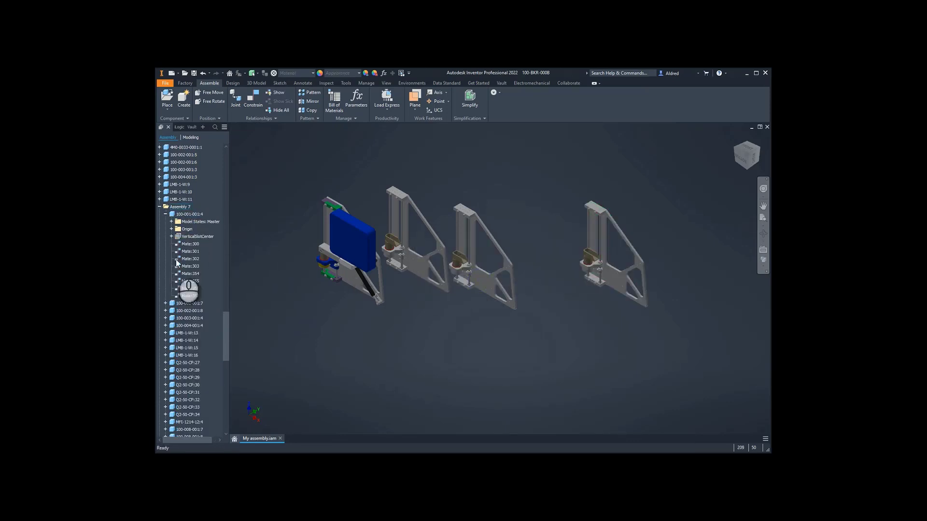
{"action": "scroll", "coordinate": [189, 291], "scroll_direction": "down", "scroll_amount": 12}
{"action": "scroll", "coordinate": [183, 314], "scroll_direction": "up", "scroll_amount": 1}
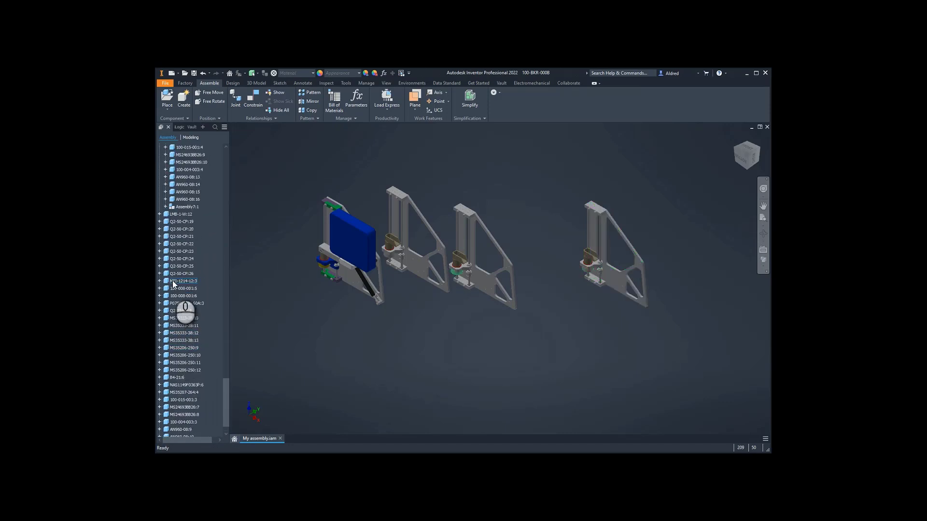
Expand the Assembly7:1 subassembly at the end of the Assembly 7 folder and review its contents and component options
{"action": "left_click", "coordinate": [169, 209]}
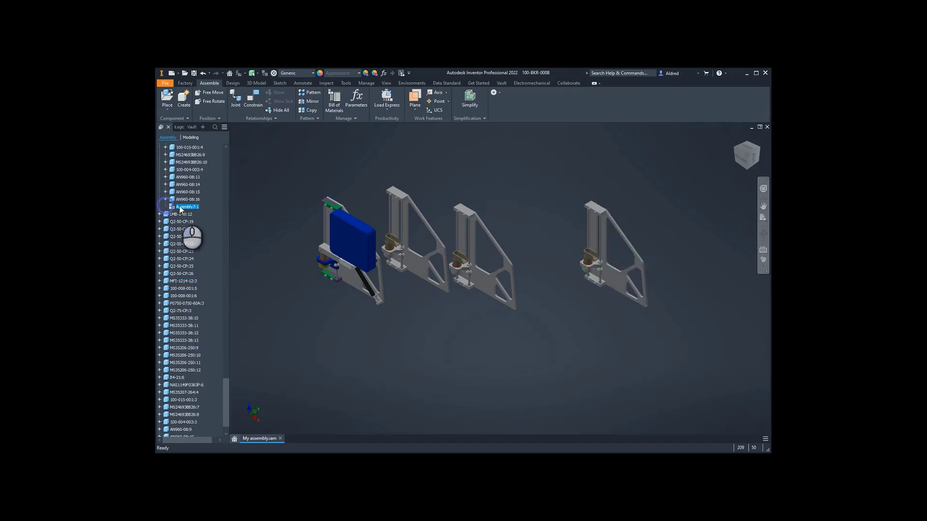
{"action": "left_click", "coordinate": [165, 206]}
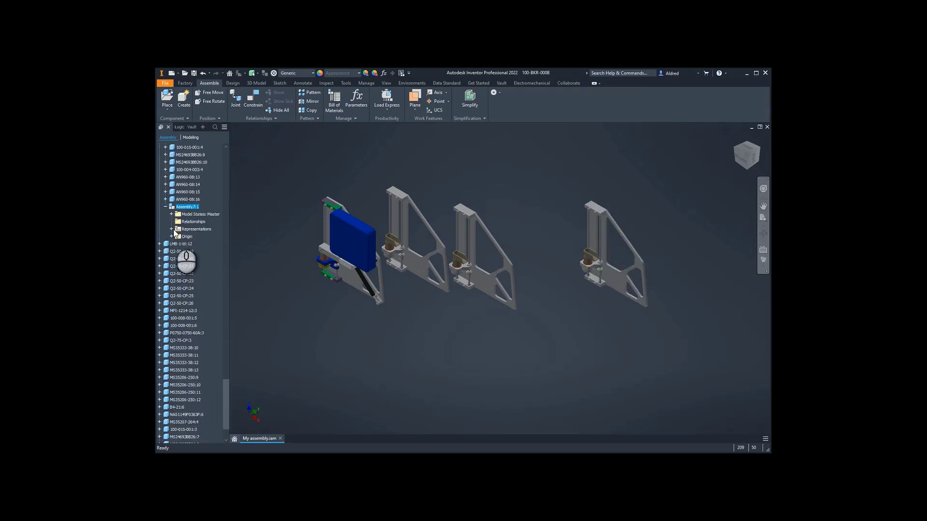
{"action": "right_click", "coordinate": [188, 207]}
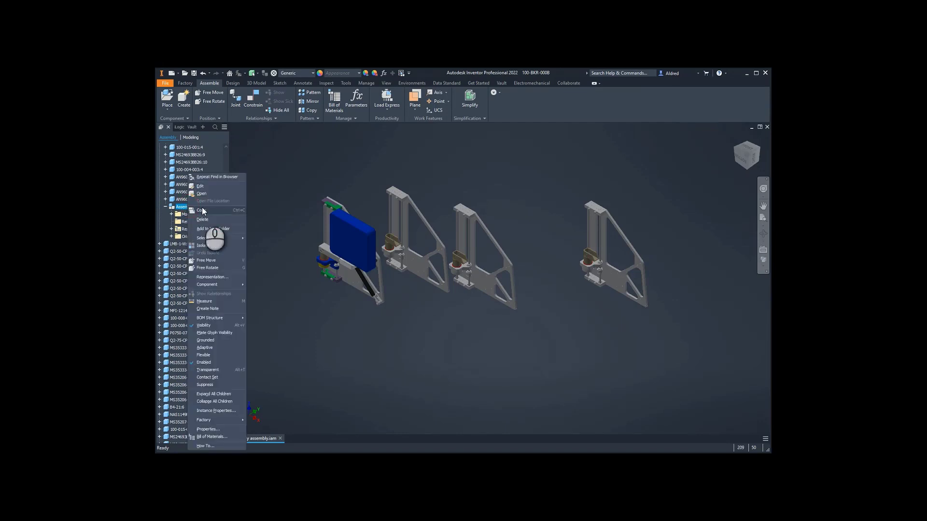
{"action": "scroll", "coordinate": [186, 218], "scroll_direction": "up", "scroll_amount": 1}
{"action": "scroll", "coordinate": [186, 221], "scroll_direction": "up", "scroll_amount": 15}
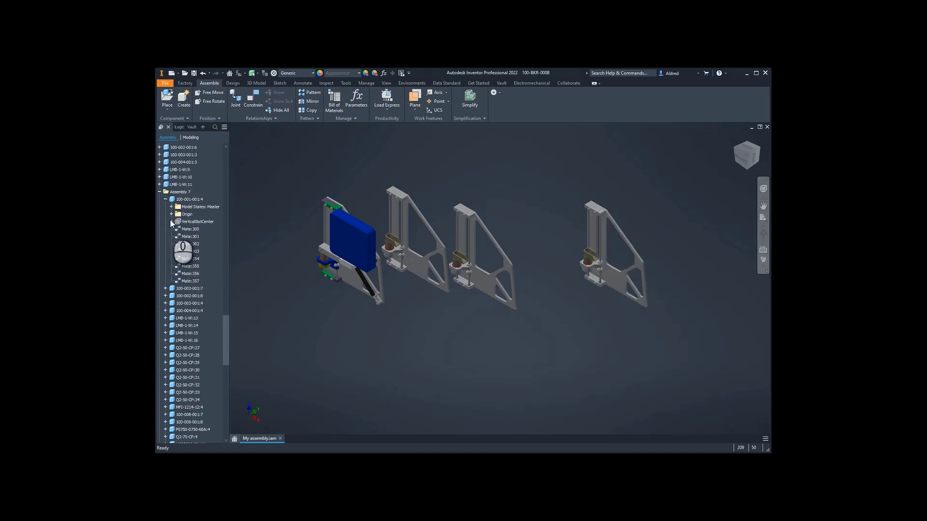
Collapse part 100-001-001:4 and the Assembly 7 folder, and select the folder to highlight its components in the model
{"action": "left_click", "coordinate": [166, 199]}
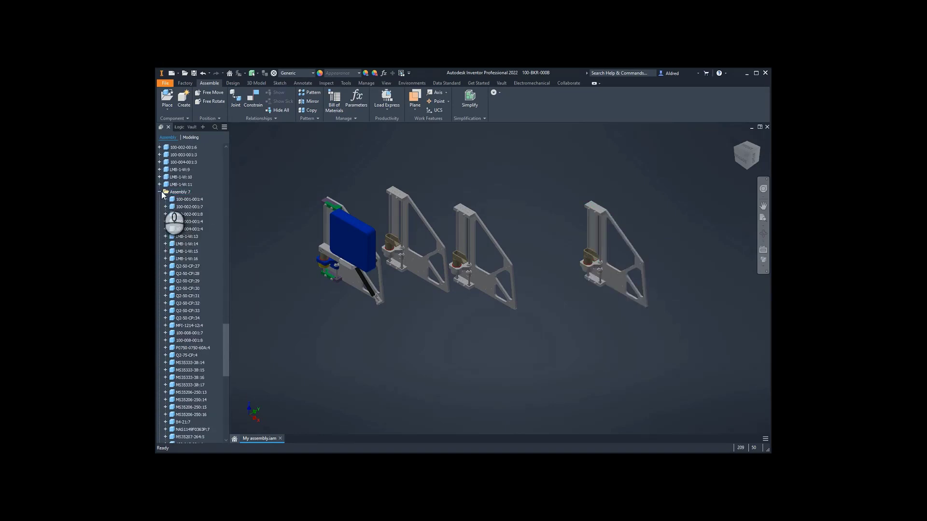
{"action": "left_click", "coordinate": [159, 192]}
{"action": "left_click", "coordinate": [179, 193]}
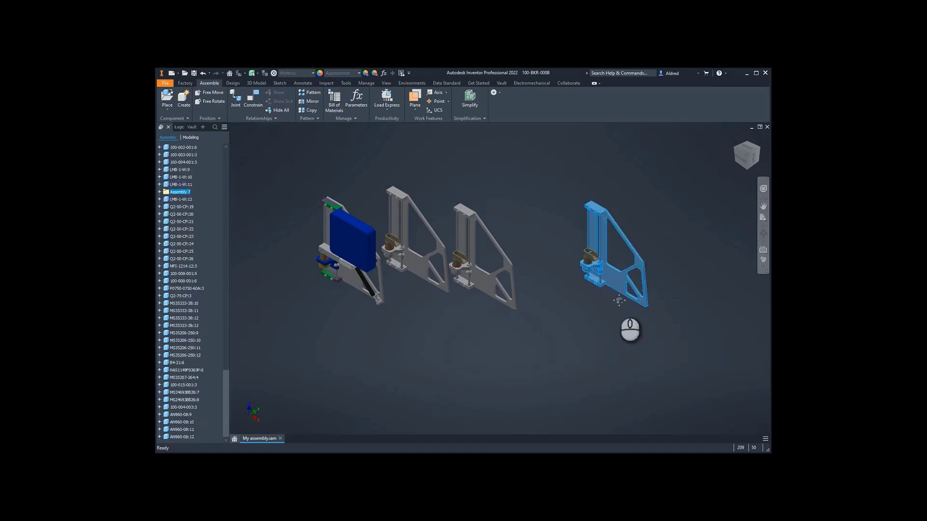
Find the beige part missing from the highlighted Assembly 7 components in the browser and review its component options
{"action": "middle_click_drag", "start_coordinate": [619, 300], "coordinate": [512, 305]}
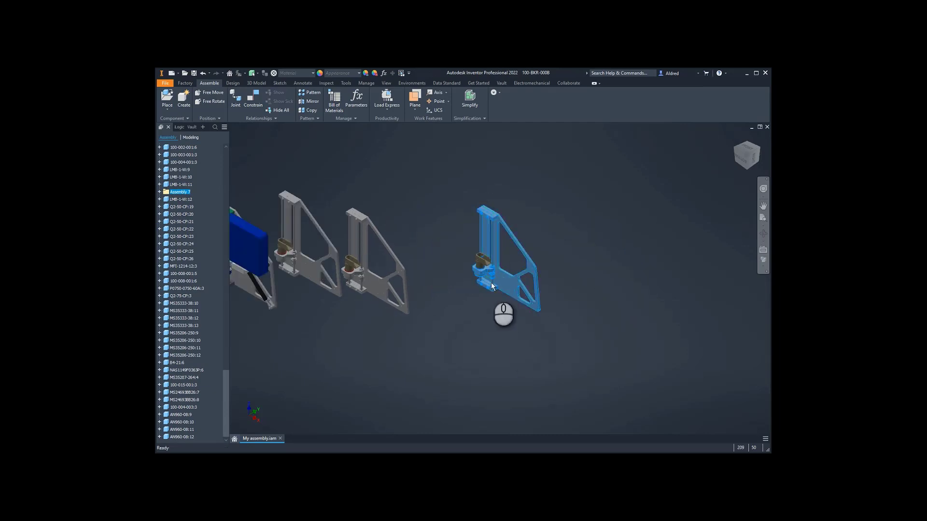
{"action": "left_click", "coordinate": [482, 261]}
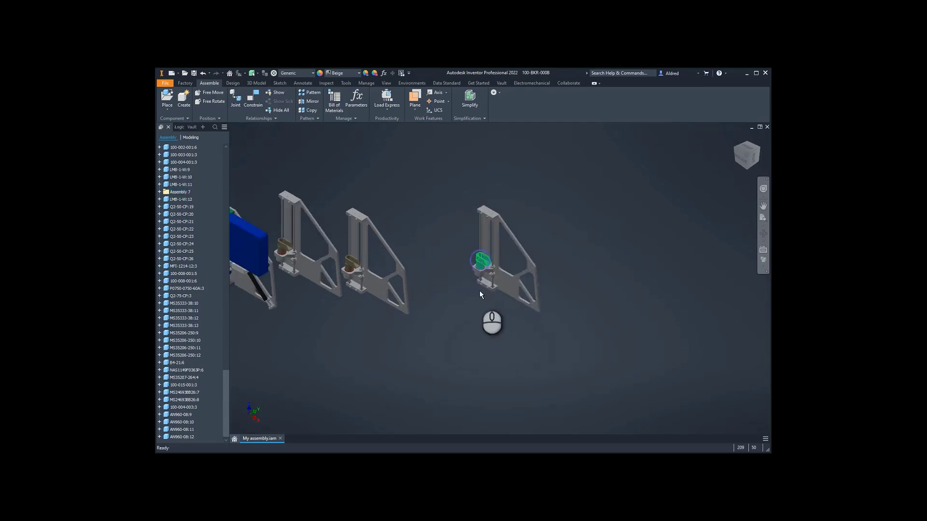
{"action": "right_click", "coordinate": [483, 264]}
{"action": "left_click", "coordinate": [461, 207]}
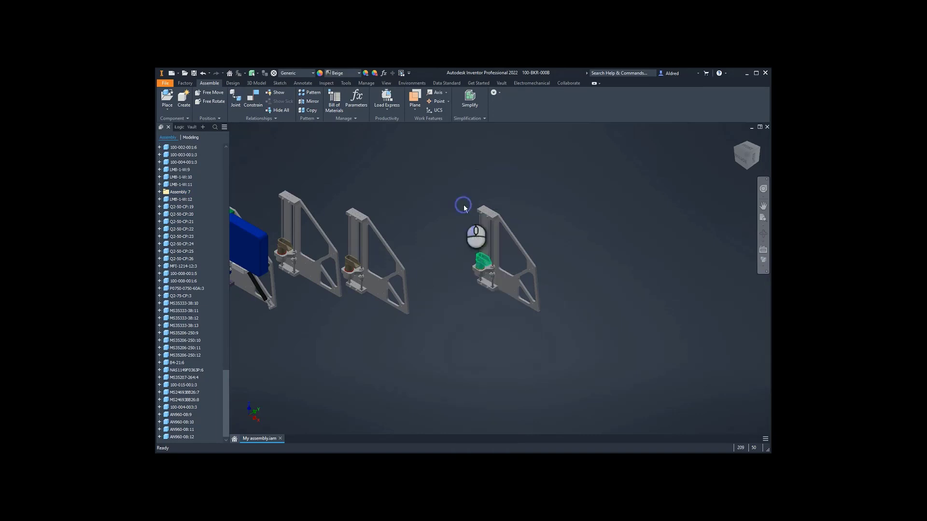
{"action": "scroll", "coordinate": [186, 186], "scroll_direction": "up", "scroll_amount": 4}
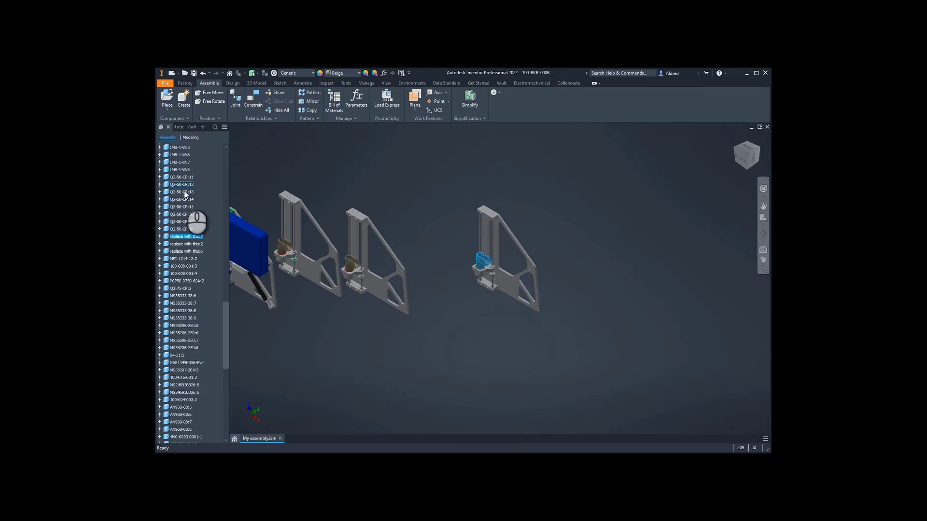
{"action": "right_click", "coordinate": [180, 237]}
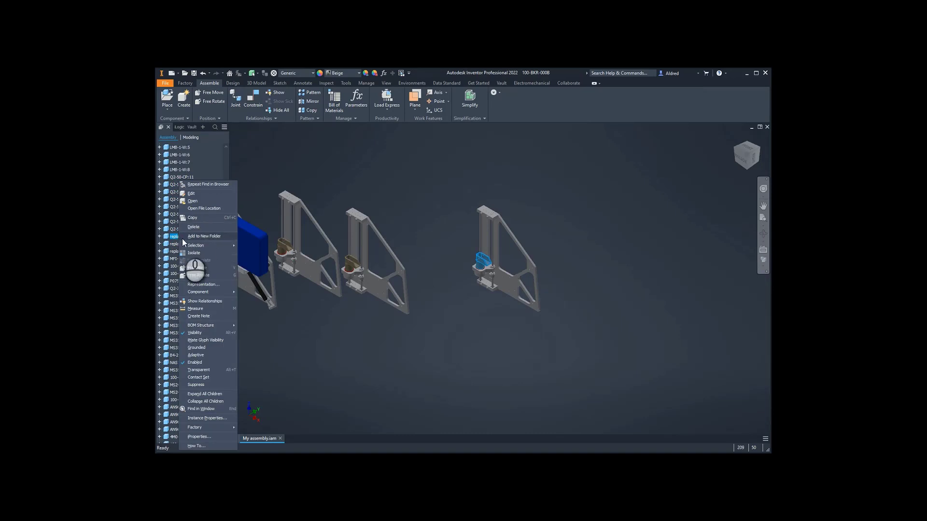
{"action": "left_click", "coordinate": [171, 238]}
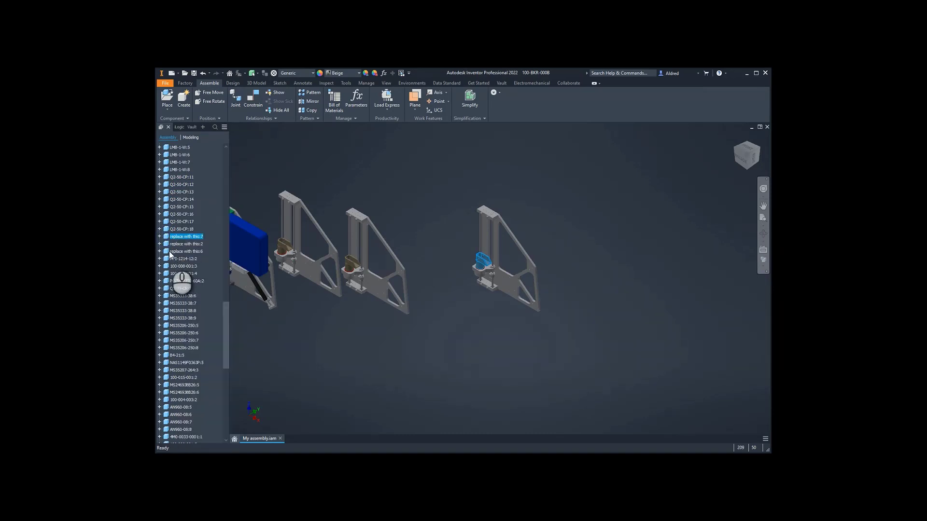
Move the part "replace with this:7" into the Assembly 7 folder and select the folder to check its components
{"action": "scroll", "coordinate": [178, 286], "scroll_direction": "down", "scroll_amount": 1}
{"action": "scroll", "coordinate": [180, 289], "scroll_direction": "down", "scroll_amount": 9}
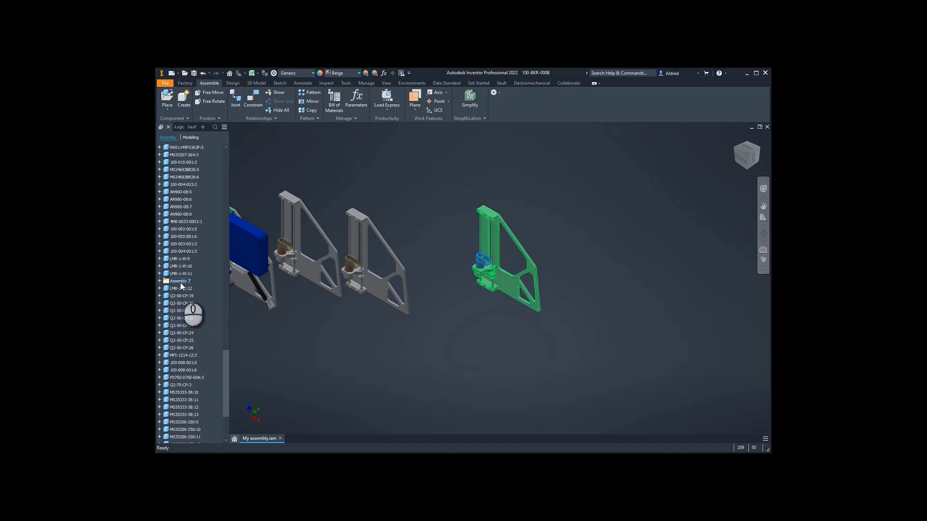
{"action": "scroll", "coordinate": [180, 282], "scroll_direction": "up", "scroll_amount": 8}
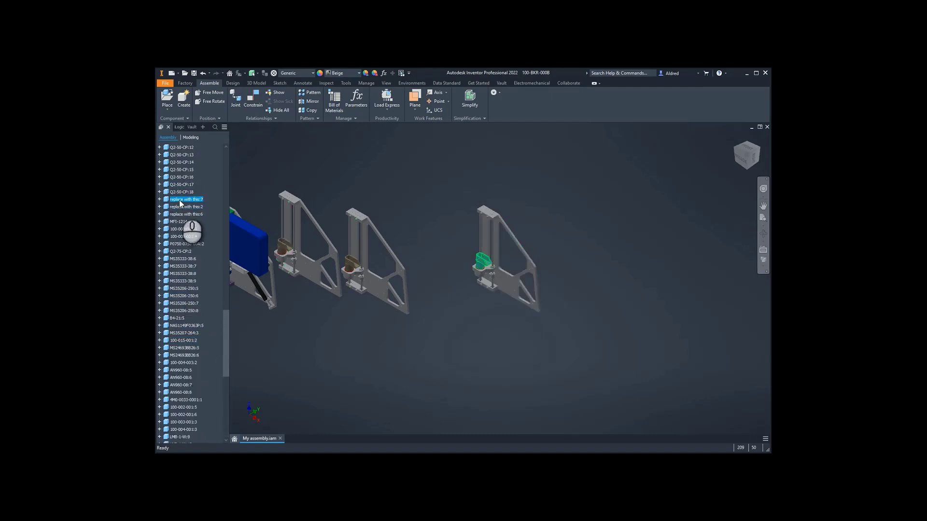
{"action": "left_click_drag", "start_coordinate": [178, 200], "coordinate": [178, 297]}
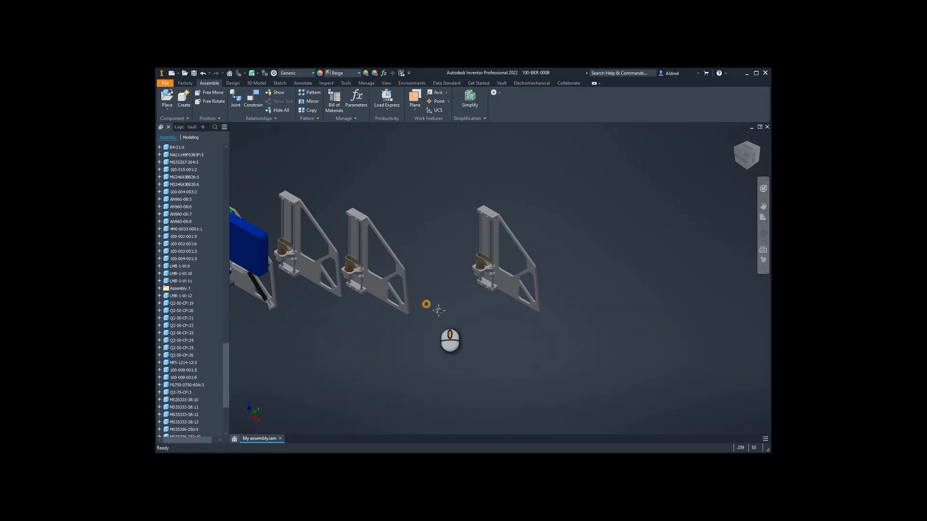
{"action": "left_click", "coordinate": [181, 288]}
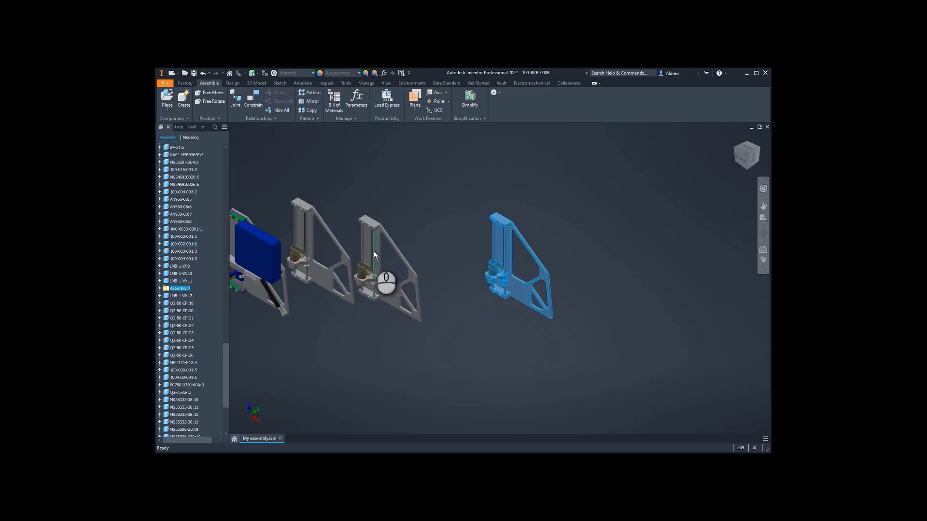
Add the large side plates of the two middle assemblies, 100-001-001:2 and 100-001-001:3, to a new folder named Door
{"action": "middle_click_drag", "start_coordinate": [397, 265], "coordinate": [416, 299]}
{"action": "left_click", "coordinate": [413, 297]}
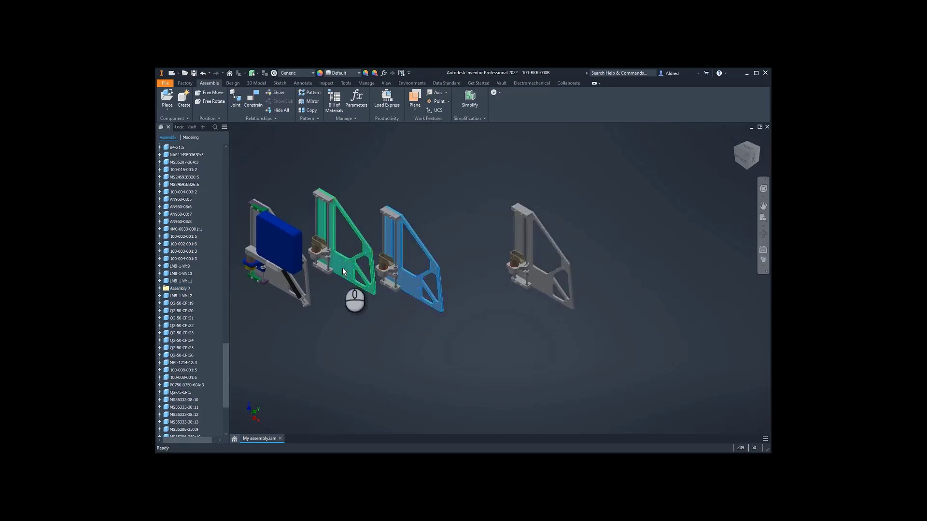
{"action": "right_click", "coordinate": [342, 269]}
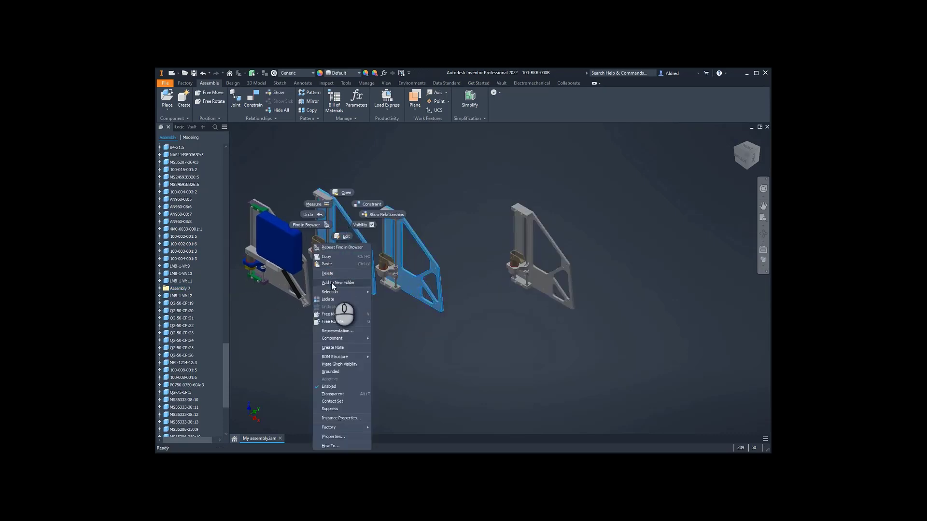
{"action": "left_click", "coordinate": [332, 284]}
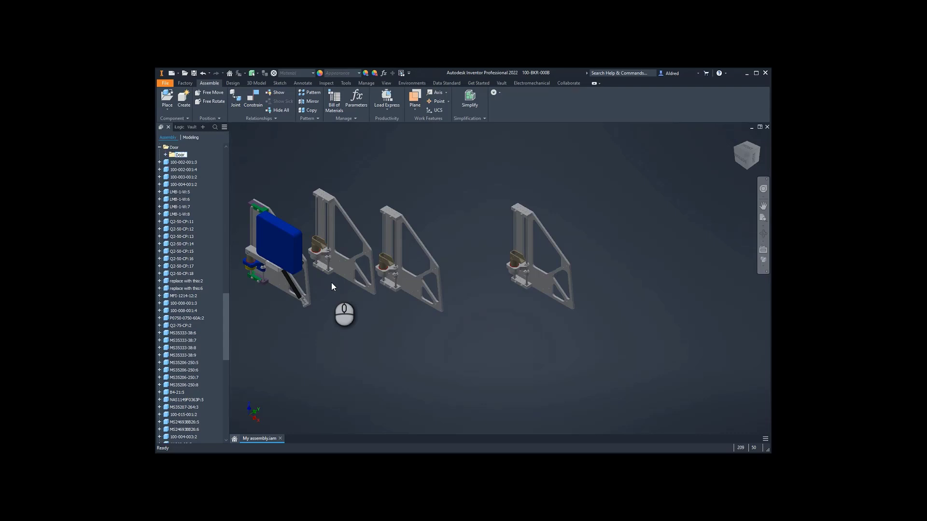
{"action": "type", "text": "Door"}
{"action": "key", "text": "Return"}
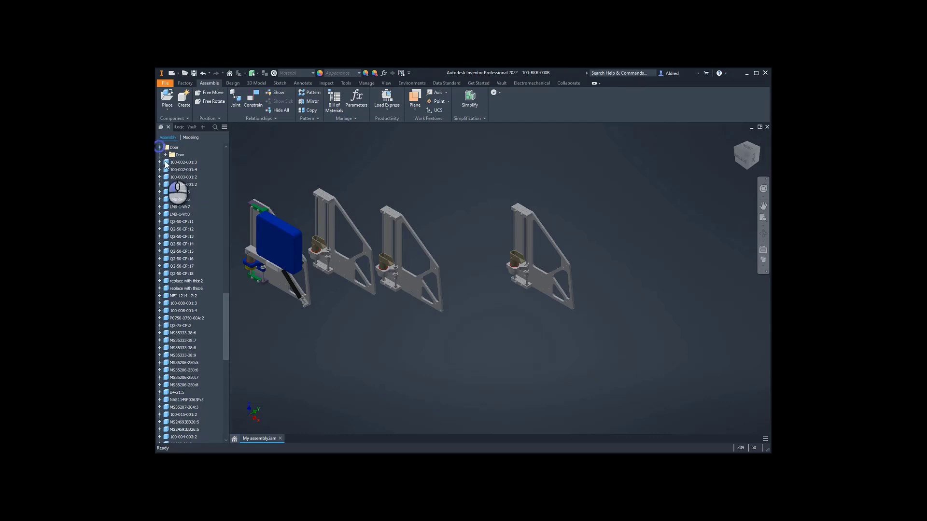
Expand the nested Door folder and check the parts it contains in the browser and model
{"action": "scroll", "coordinate": [166, 157], "scroll_direction": "down", "scroll_amount": 1}
{"action": "scroll", "coordinate": [168, 157], "scroll_direction": "up", "scroll_amount": 1}
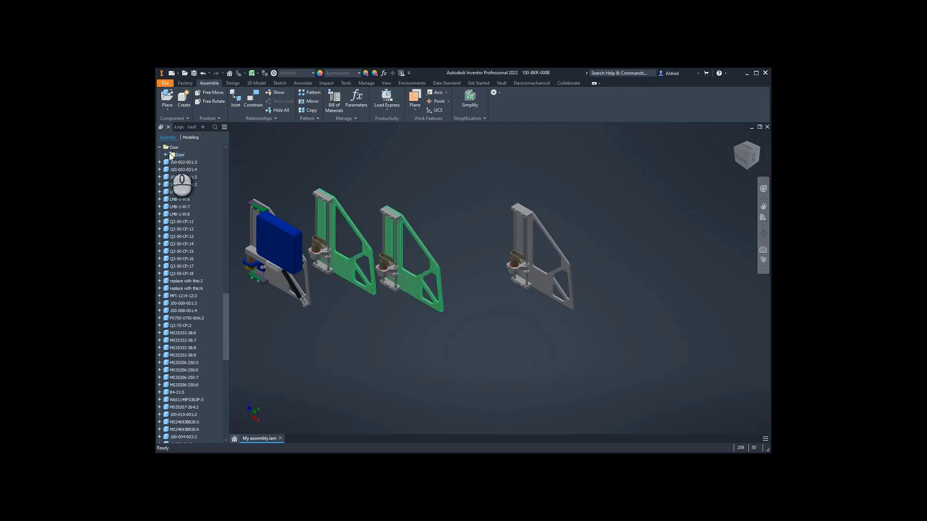
{"action": "left_click", "coordinate": [168, 155]}
{"action": "left_click", "coordinate": [165, 154]}
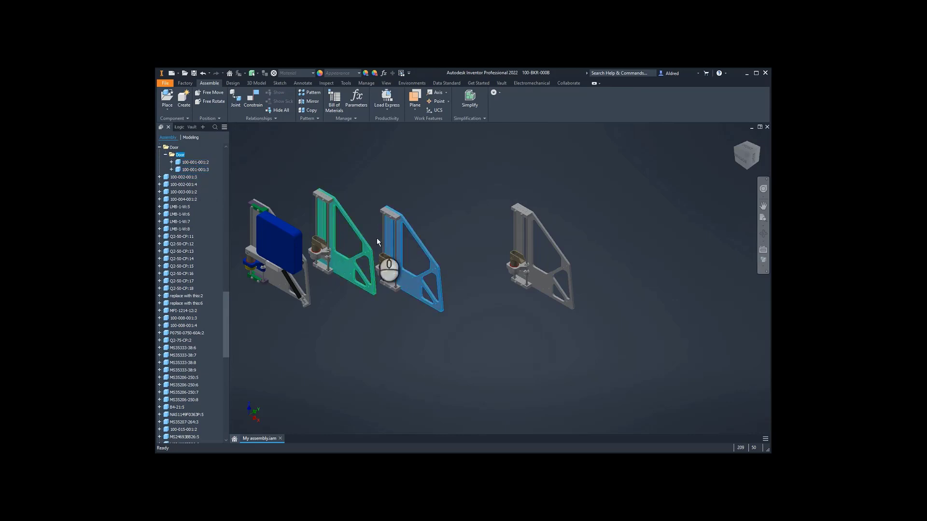
{"action": "middle_click_drag", "start_coordinate": [389, 194], "coordinate": [394, 198]}
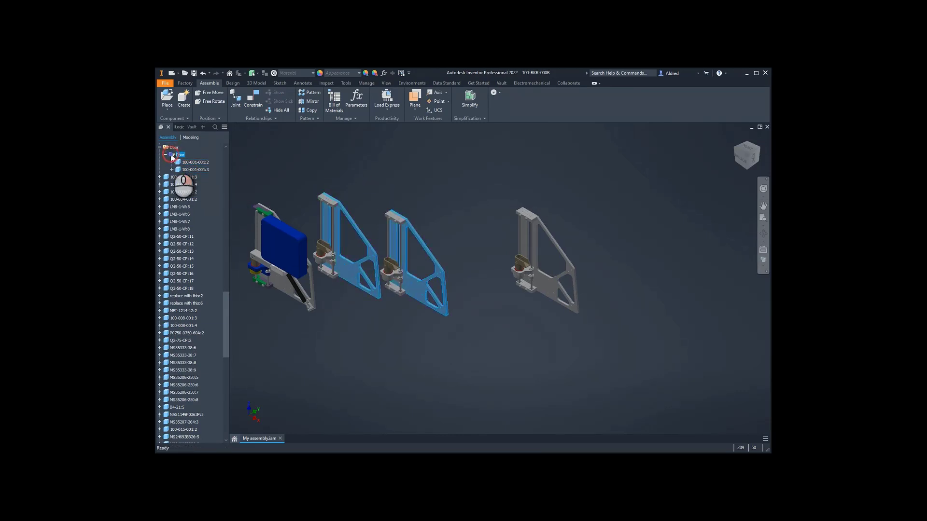
Turn off the visibility of the nested Door folder's parts and turn it back on
{"action": "right_click", "coordinate": [172, 155]}
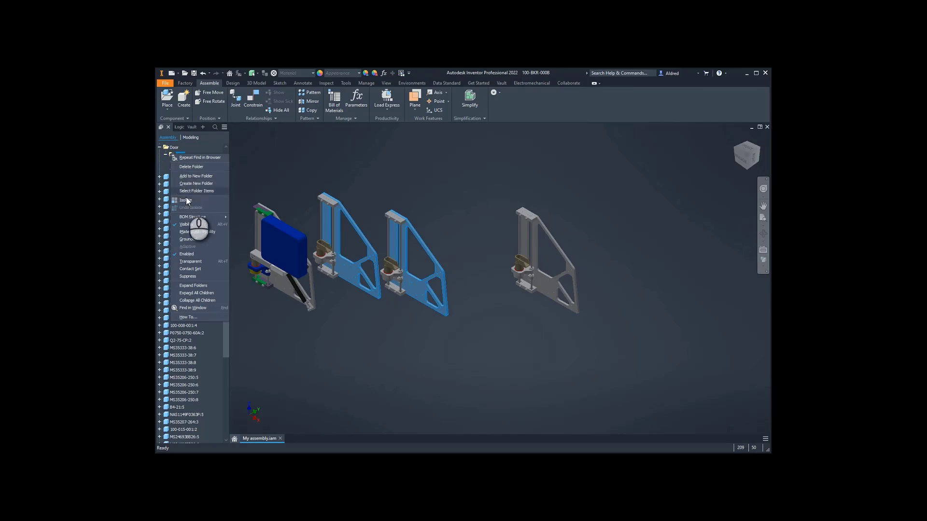
{"action": "left_click", "coordinate": [186, 224]}
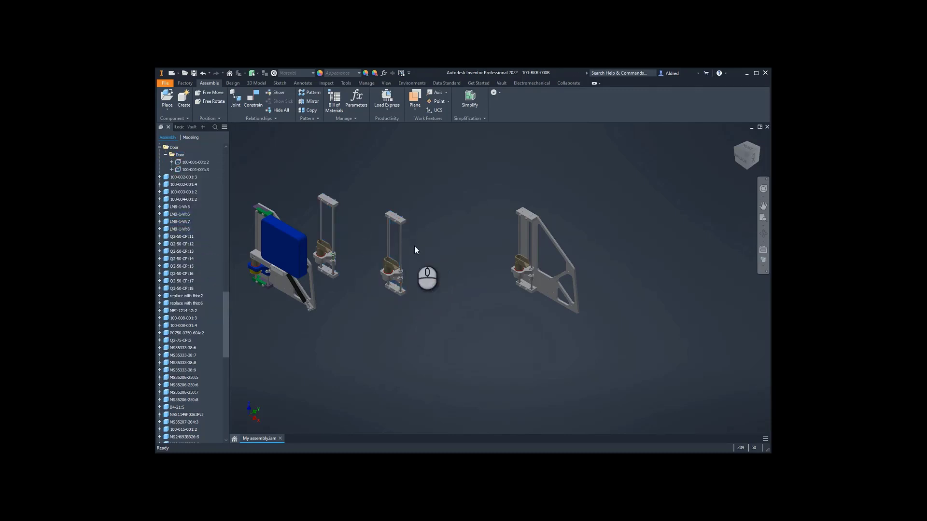
{"action": "right_click", "coordinate": [178, 154]}
{"action": "left_click", "coordinate": [197, 209]}
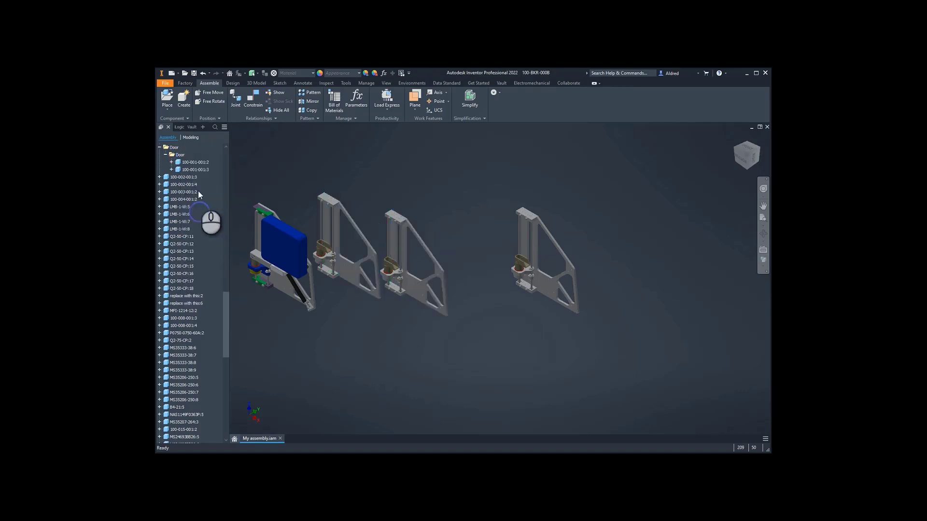
Review the options available for the nested Door folder and collapse both Door folders
{"action": "right_click", "coordinate": [179, 154]}
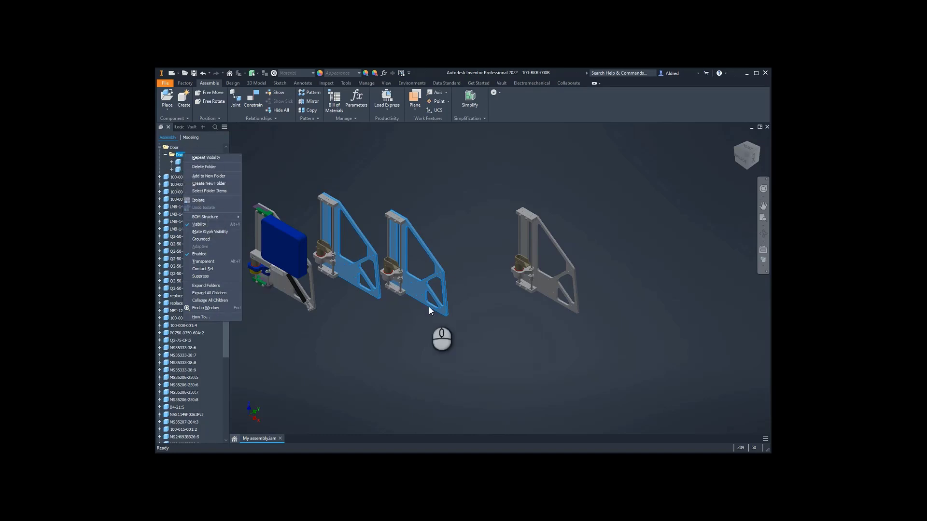
{"action": "left_click", "coordinate": [436, 356]}
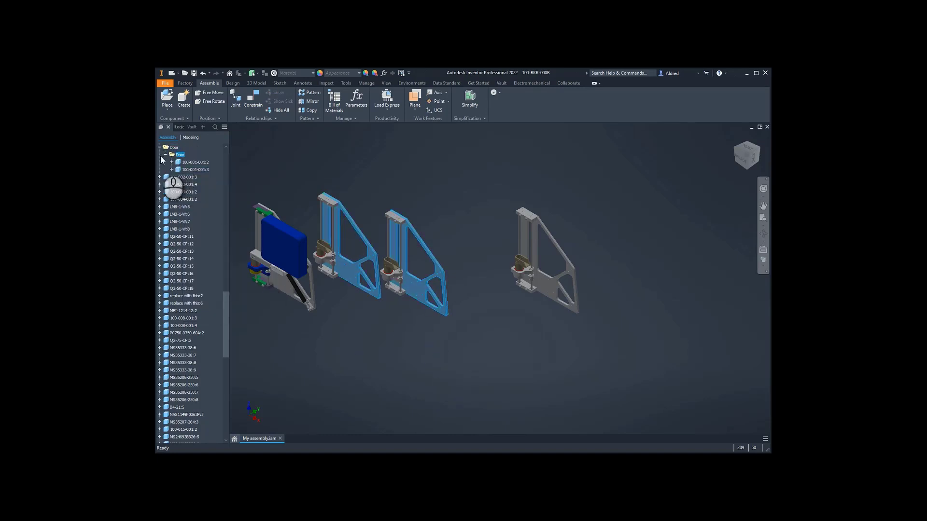
{"action": "left_click", "coordinate": [165, 155]}
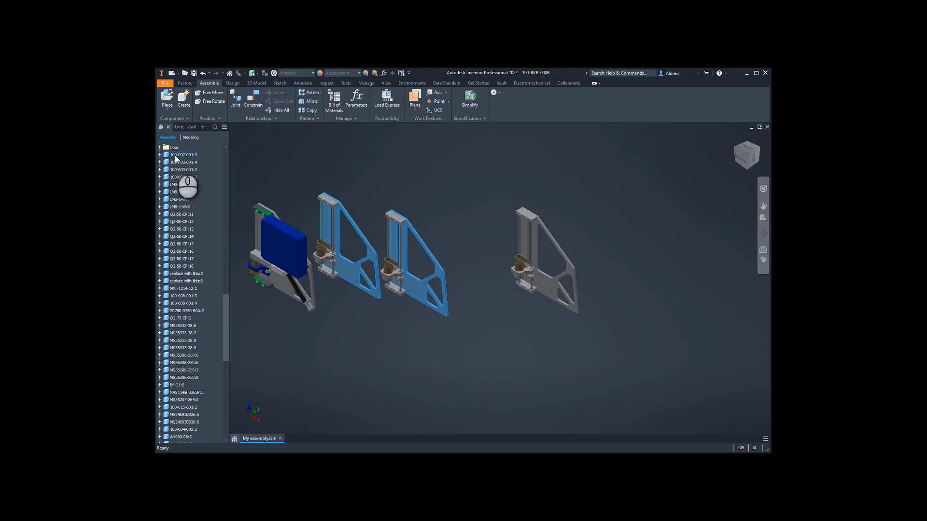
Expand the outer Door folder and its nested folder together with the Expand Folders command
{"action": "right_click", "coordinate": [166, 147]}
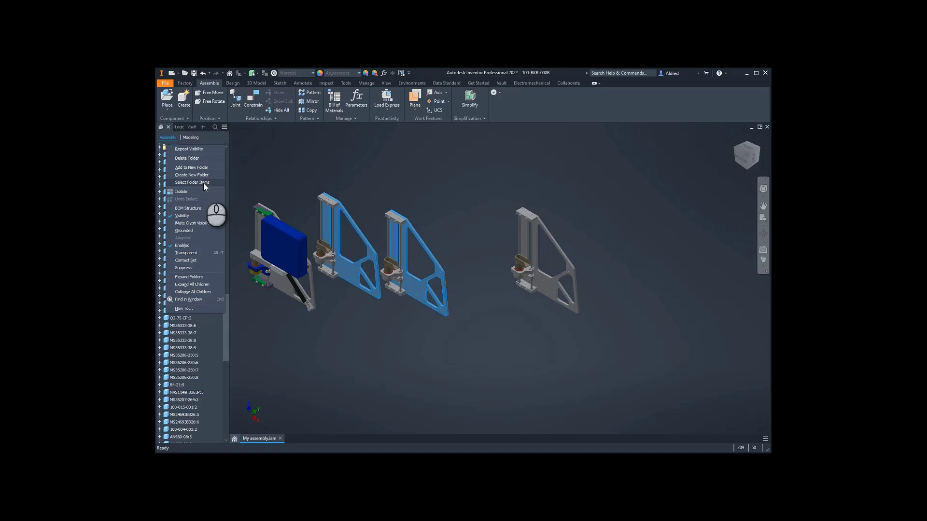
{"action": "left_click", "coordinate": [195, 279]}
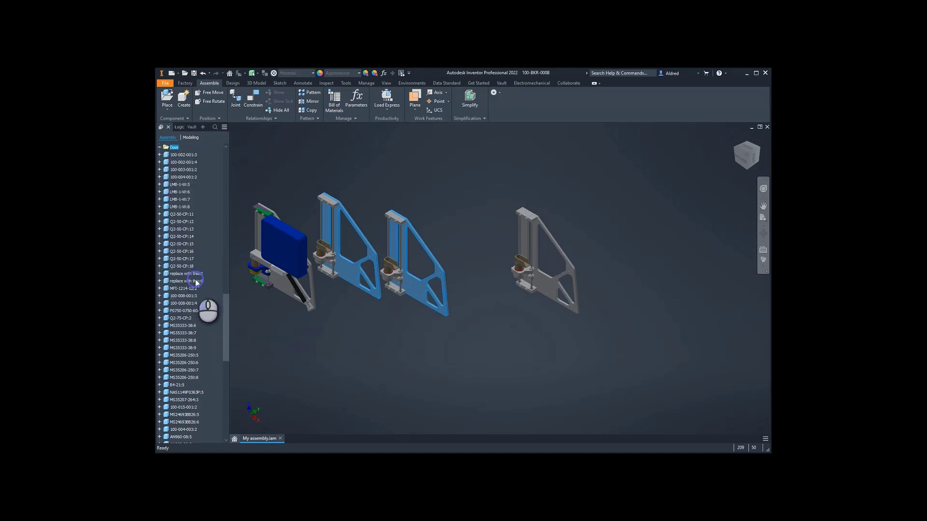
{"action": "scroll", "coordinate": [172, 212], "scroll_direction": "up", "scroll_amount": 1}
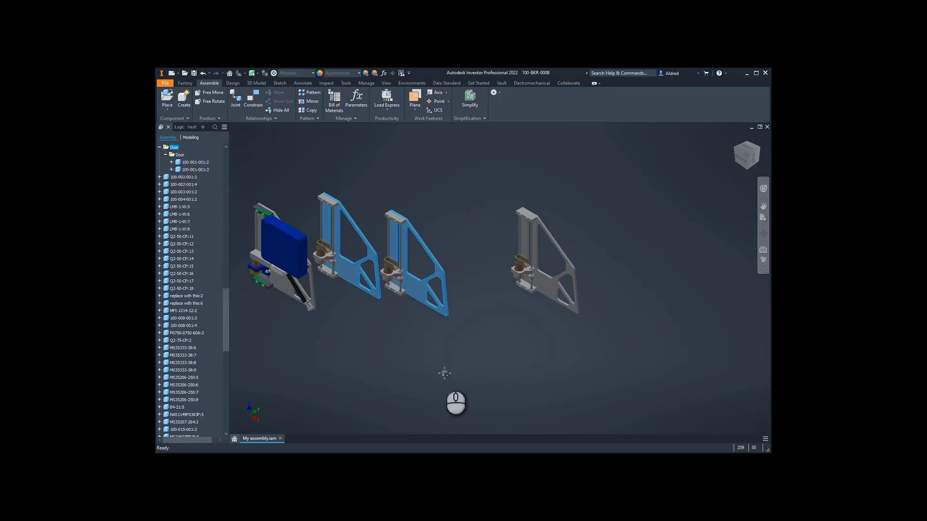
{"action": "middle_click_drag", "start_coordinate": [442, 372], "coordinate": [479, 375]}
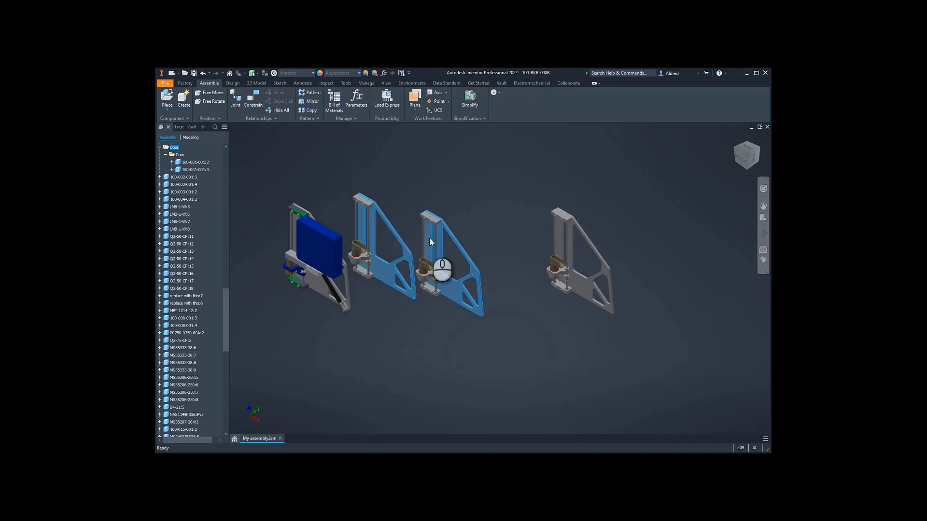
Collapse the outer Door folder and select part 100-002-001:3 directly below it in the browser
{"action": "left_click", "coordinate": [160, 146]}
{"action": "scroll", "coordinate": [184, 203], "scroll_direction": "up", "scroll_amount": 3}
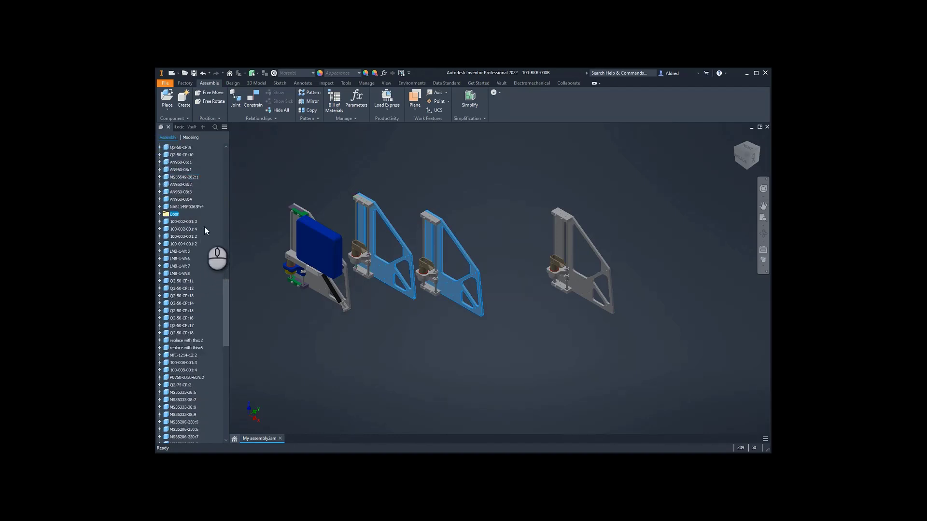
{"action": "scroll", "coordinate": [204, 227], "scroll_direction": "down", "scroll_amount": 2}
{"action": "left_click", "coordinate": [188, 177]}
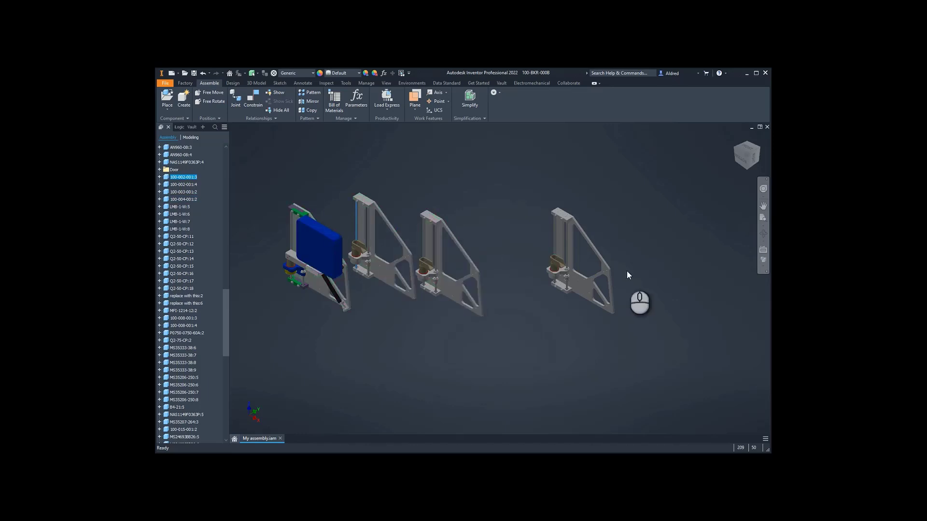
Select the two screws under the top plate of the grey frame nearest the complete frame with the blue monitor
{"action": "scroll", "coordinate": [176, 186], "scroll_direction": "up", "scroll_amount": 10}
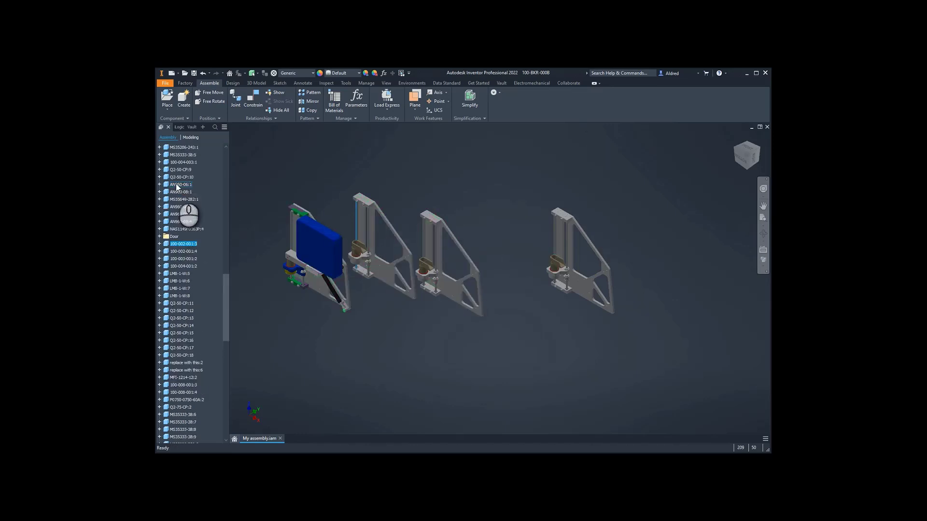
{"action": "scroll", "coordinate": [176, 184], "scroll_direction": "up", "scroll_amount": 3}
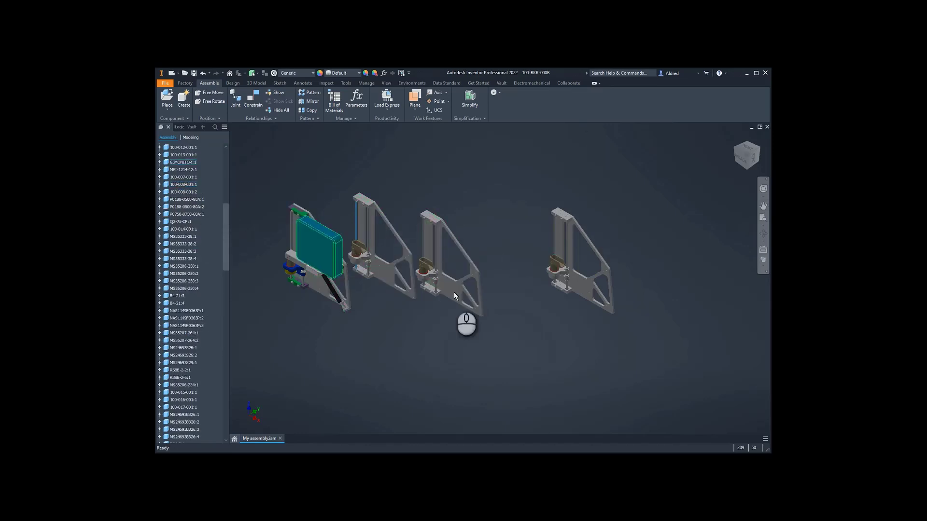
{"action": "scroll", "coordinate": [366, 198], "scroll_direction": "down", "scroll_amount": 5}
{"action": "scroll", "coordinate": [366, 198], "scroll_direction": "down", "scroll_amount": 10}
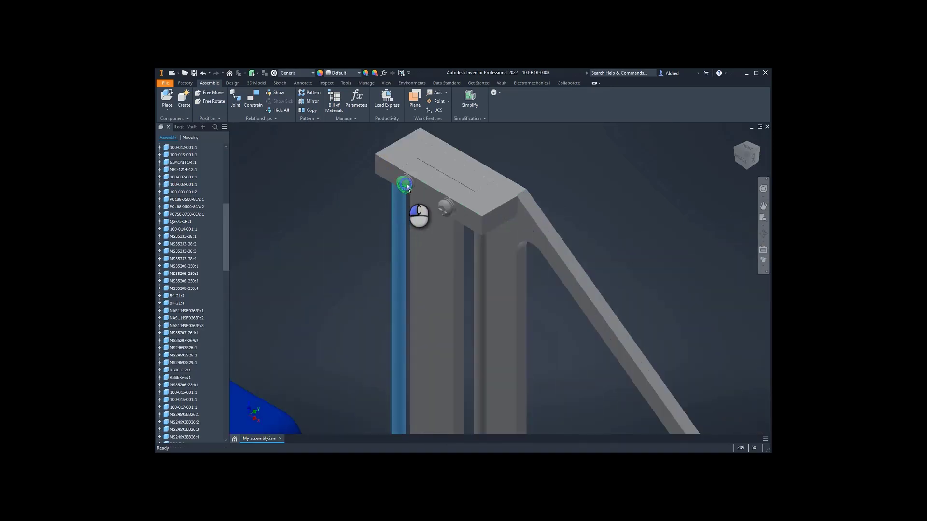
{"action": "left_click", "coordinate": [404, 190]}
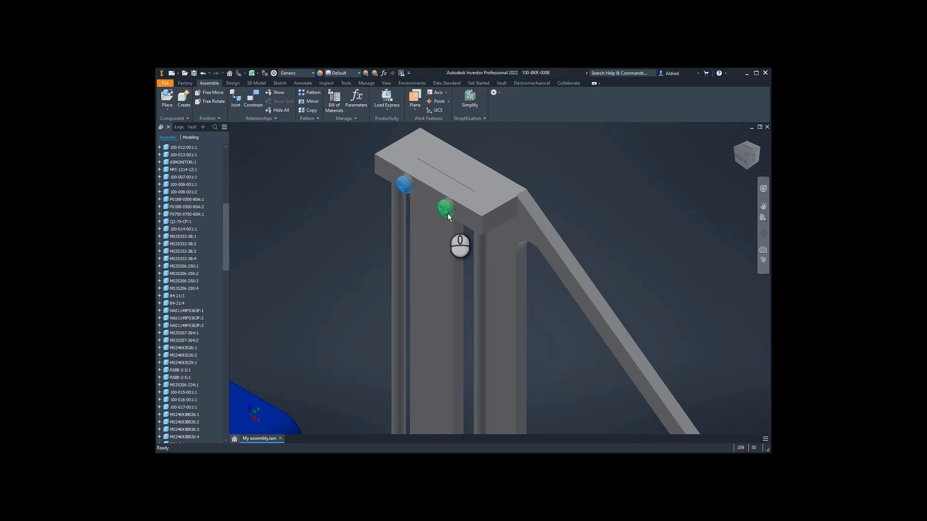
{"action": "left_click", "coordinate": [446, 213], "text": "ctrl"}
{"action": "scroll", "coordinate": [539, 223], "scroll_direction": "up", "scroll_amount": 8}
Add the two top-plate screws of each of the other two grey frames to the selection
{"action": "scroll", "coordinate": [538, 208], "scroll_direction": "down", "scroll_amount": 4}
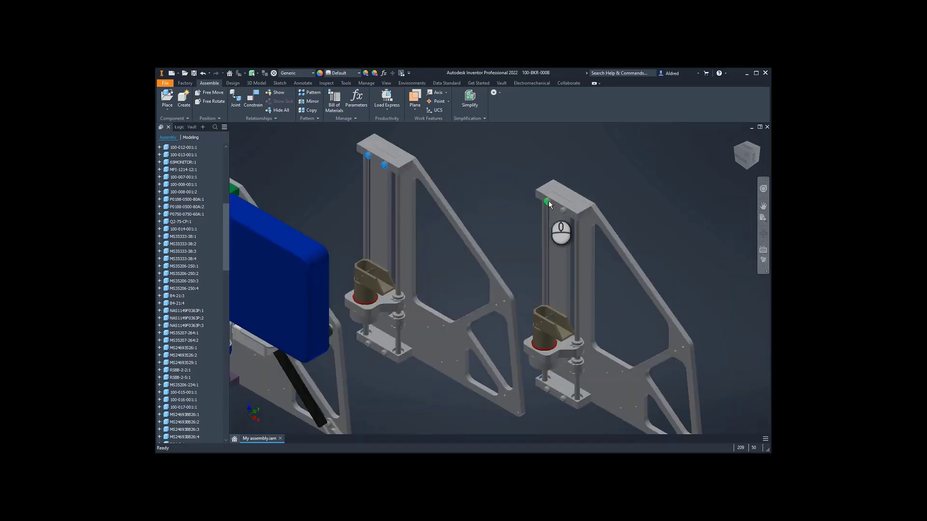
{"action": "left_click", "coordinate": [547, 202], "text": "ctrl"}
{"action": "left_click", "coordinate": [563, 211], "text": "ctrl"}
{"action": "scroll", "coordinate": [531, 234], "scroll_direction": "down", "scroll_amount": 6}
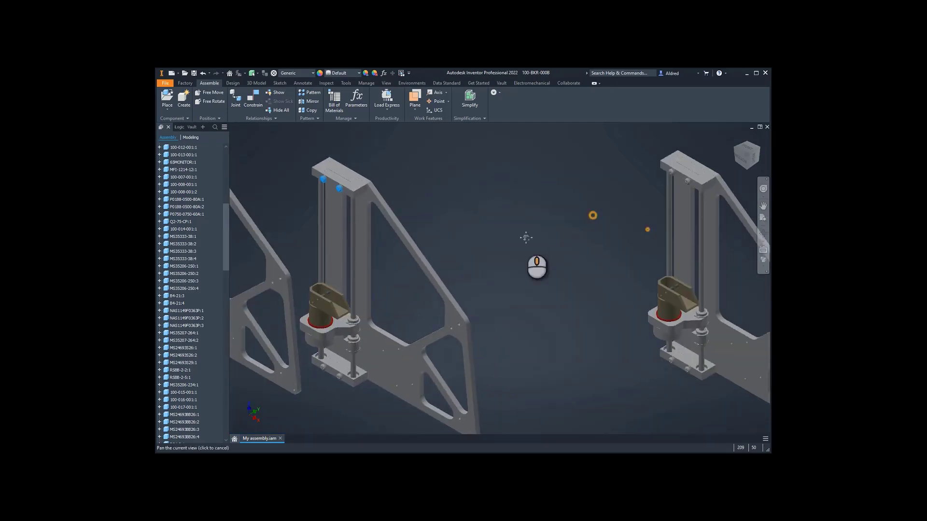
{"action": "scroll", "coordinate": [525, 204], "scroll_direction": "down", "scroll_amount": 5}
{"action": "scroll", "coordinate": [382, 251], "scroll_direction": "up", "scroll_amount": 10}
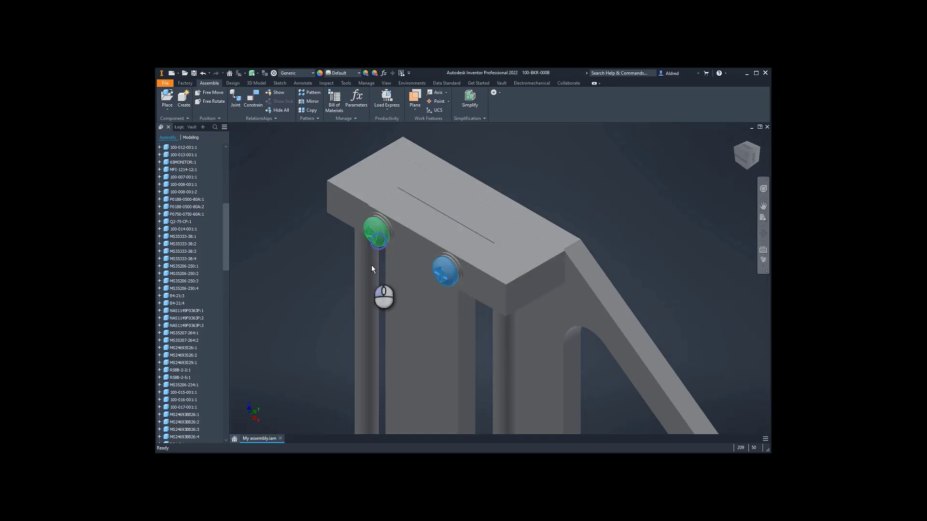
{"action": "middle_click_drag", "start_coordinate": [510, 216], "coordinate": [369, 276]}
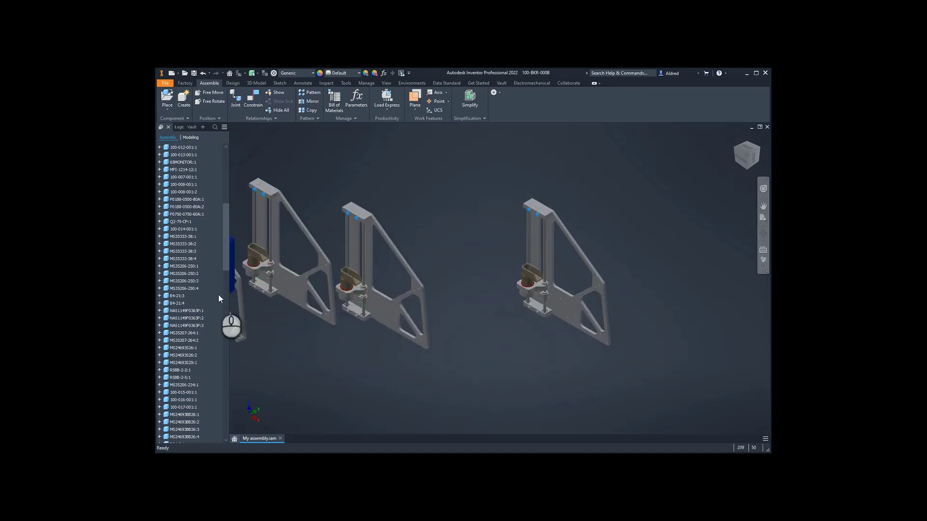
Extend the selection with the lower-plate screws of the two neighbouring grey frames
{"action": "scroll", "coordinate": [251, 291], "scroll_direction": "down", "scroll_amount": 10}
{"action": "left_click", "coordinate": [319, 336]}
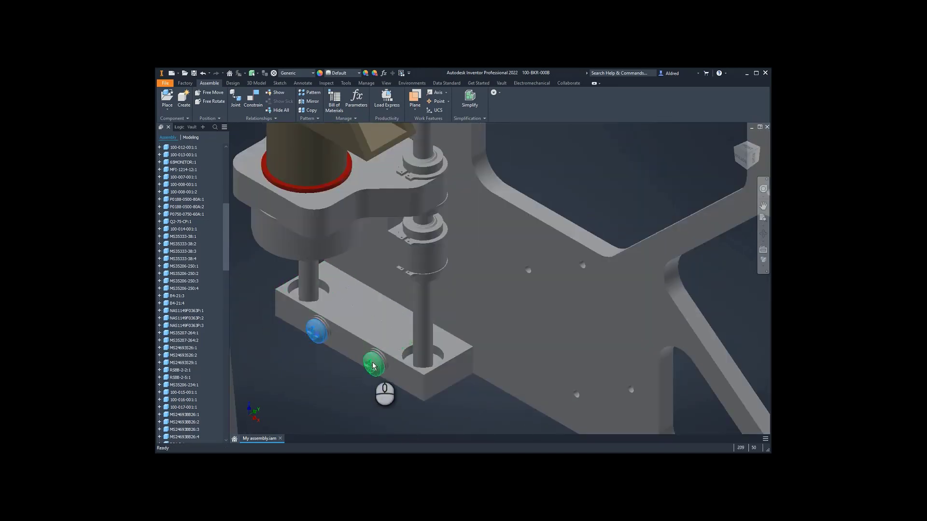
{"action": "left_click", "coordinate": [373, 364], "text": "ctrl"}
{"action": "scroll", "coordinate": [386, 362], "scroll_direction": "up", "scroll_amount": 8}
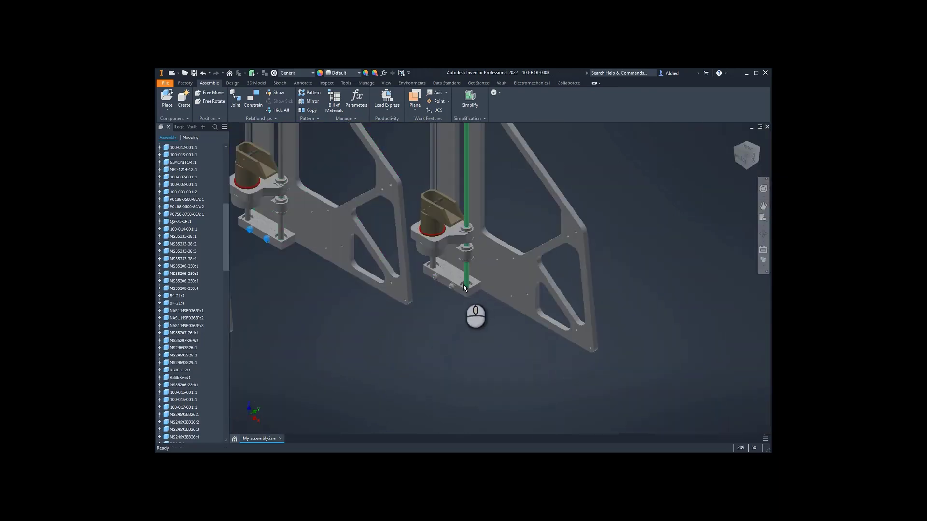
{"action": "scroll", "coordinate": [462, 284], "scroll_direction": "down", "scroll_amount": 5}
{"action": "left_click", "coordinate": [442, 292]}
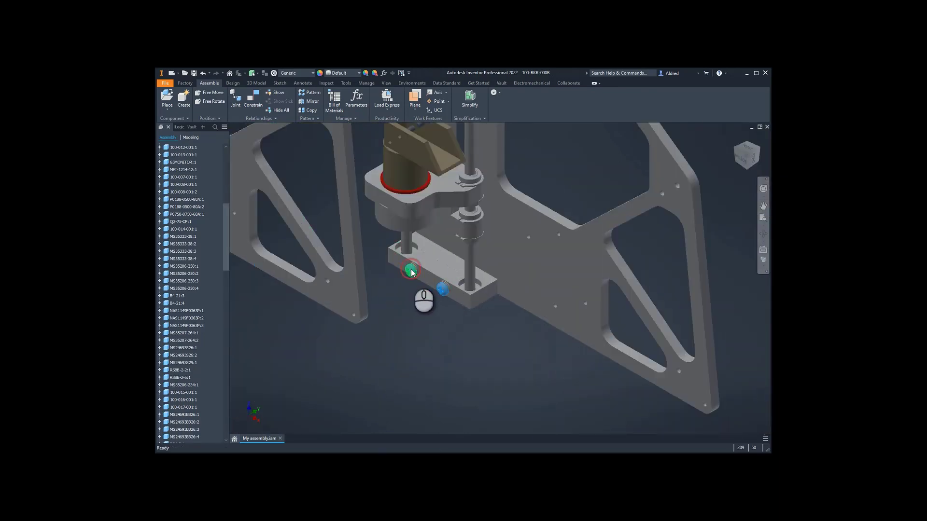
Review the options available for the screws selected in the model and clear the selection
{"action": "right_click", "coordinate": [412, 272]}
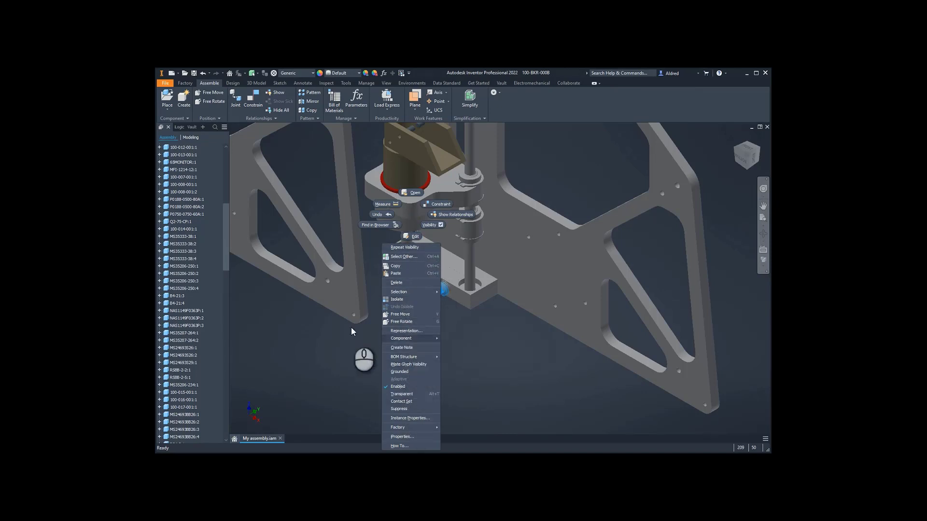
{"action": "left_click", "coordinate": [312, 302]}
{"action": "scroll", "coordinate": [312, 299], "scroll_direction": "down", "scroll_amount": 5}
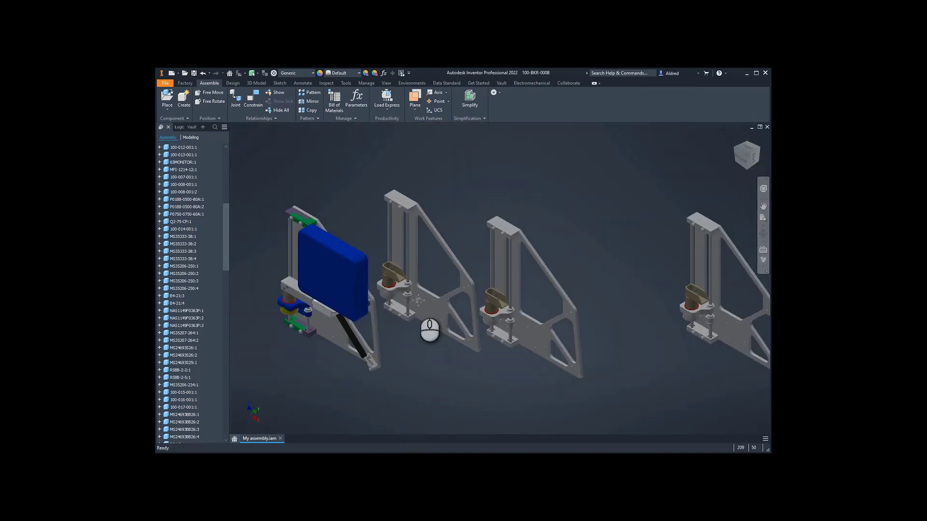
{"action": "left_click", "coordinate": [412, 234]}
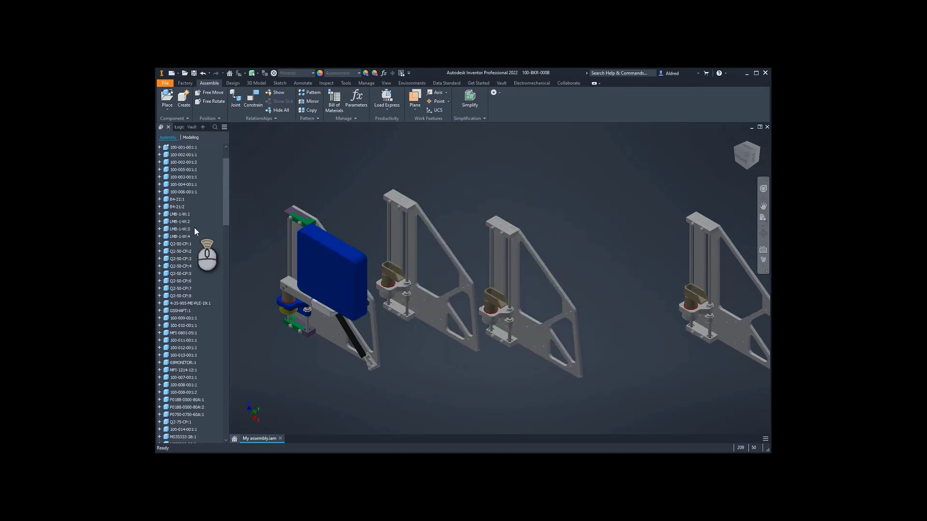
Window-select all components of the complete frame with the blue monitor in the model
{"action": "scroll", "coordinate": [194, 227], "scroll_direction": "up", "scroll_amount": 10}
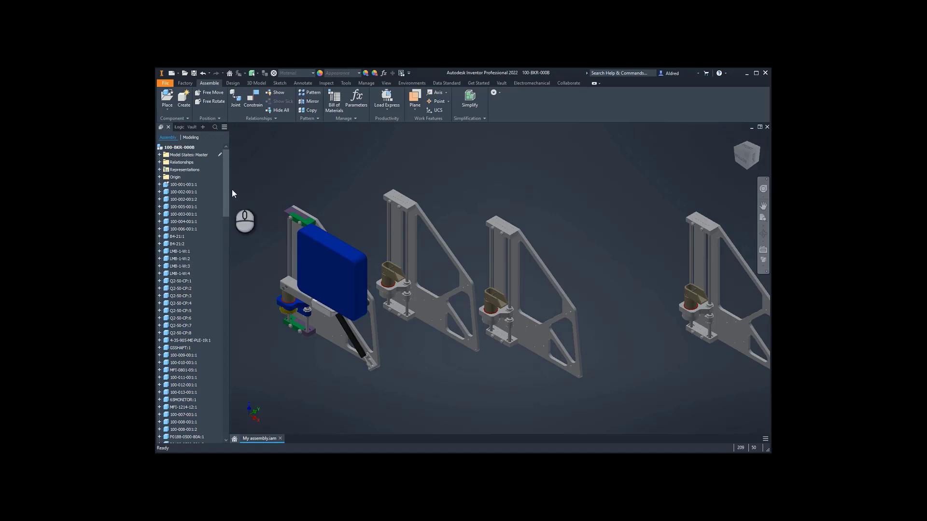
{"action": "middle_click_drag", "start_coordinate": [443, 342], "coordinate": [419, 325]}
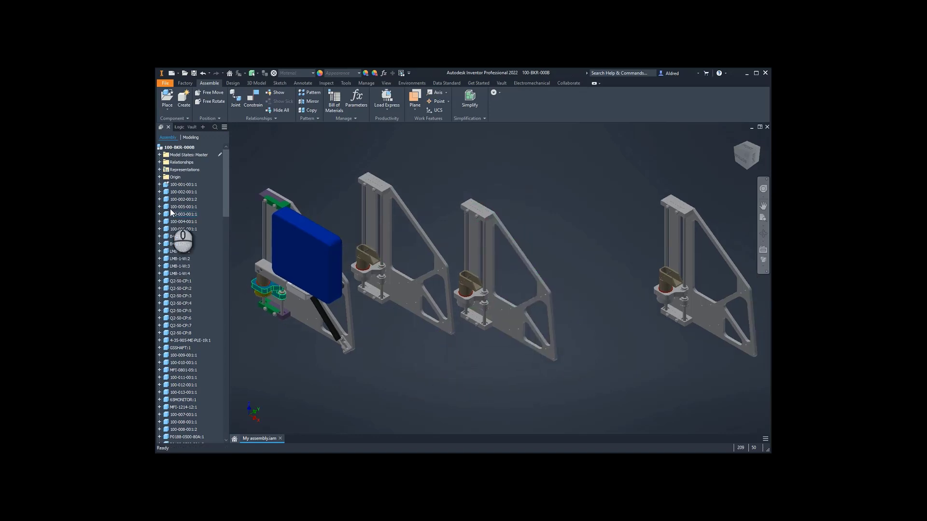
{"action": "left_click_drag", "start_coordinate": [361, 379], "coordinate": [292, 319]}
{"action": "middle_click_drag", "start_coordinate": [385, 288], "coordinate": [418, 371], "text": "shift"}
{"action": "left_click_drag", "start_coordinate": [418, 370], "coordinate": [289, 147]}
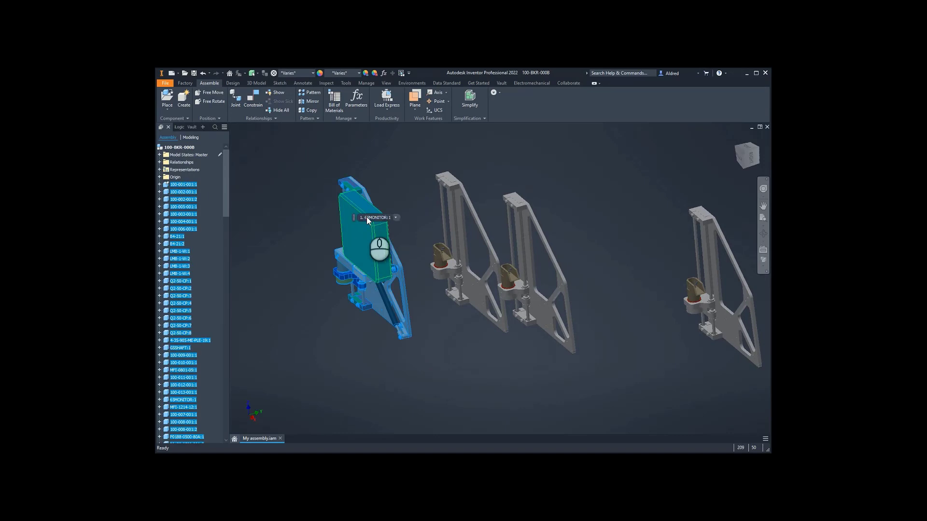
{"action": "mouse_move", "coordinate": [367, 218]}
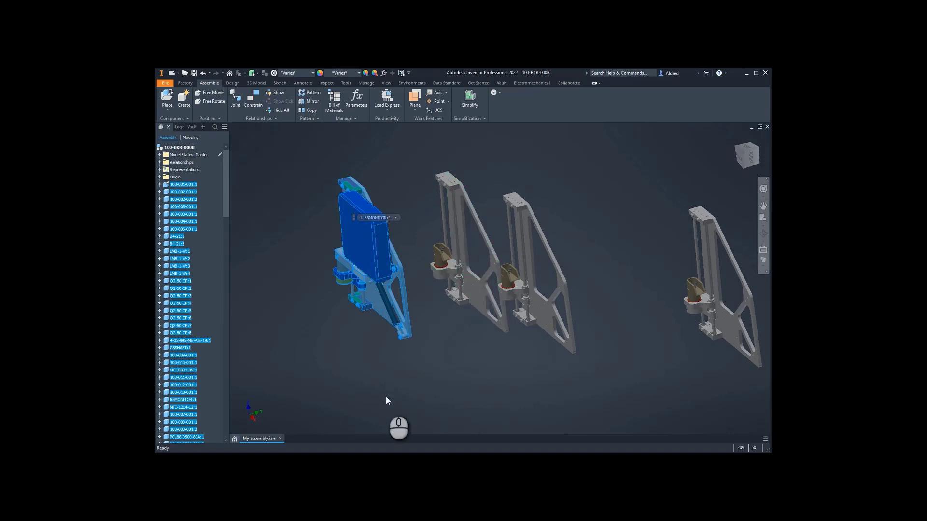